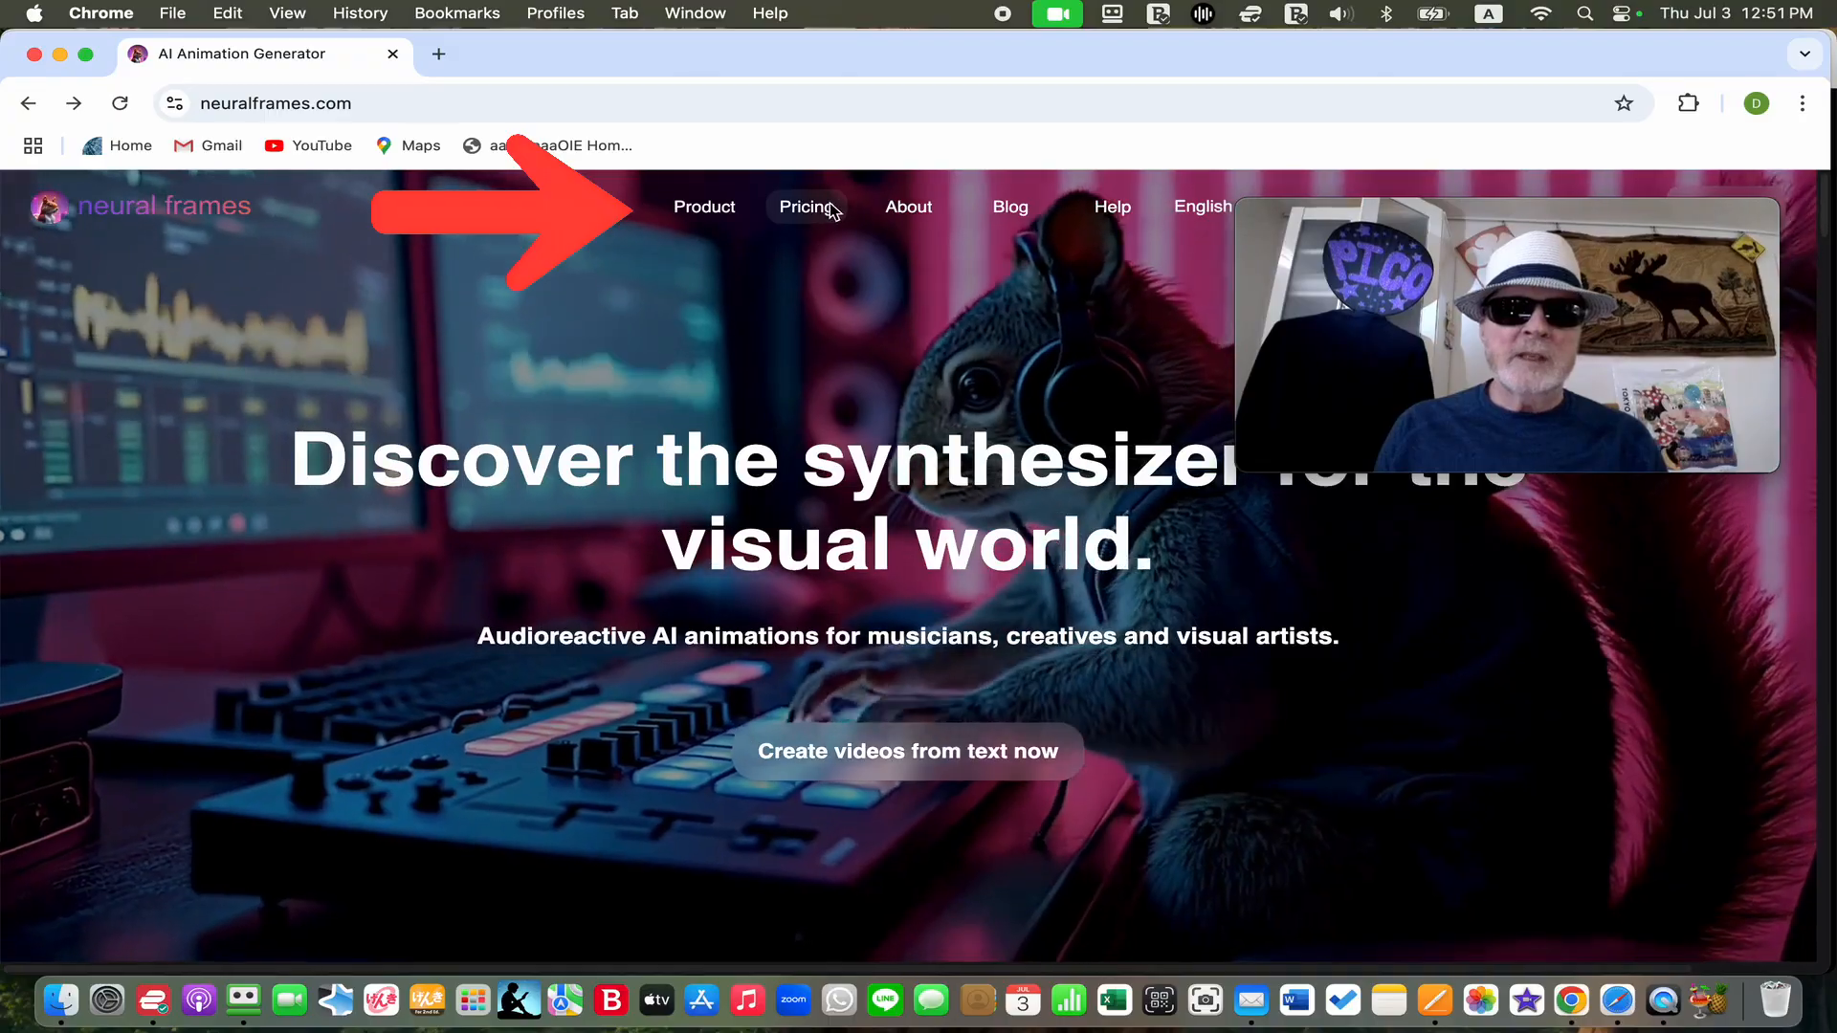
Open the pricing page and compare the monthly plans' credits, AI models, features and prices
{"action": "left_click", "coordinate": [807, 220]}
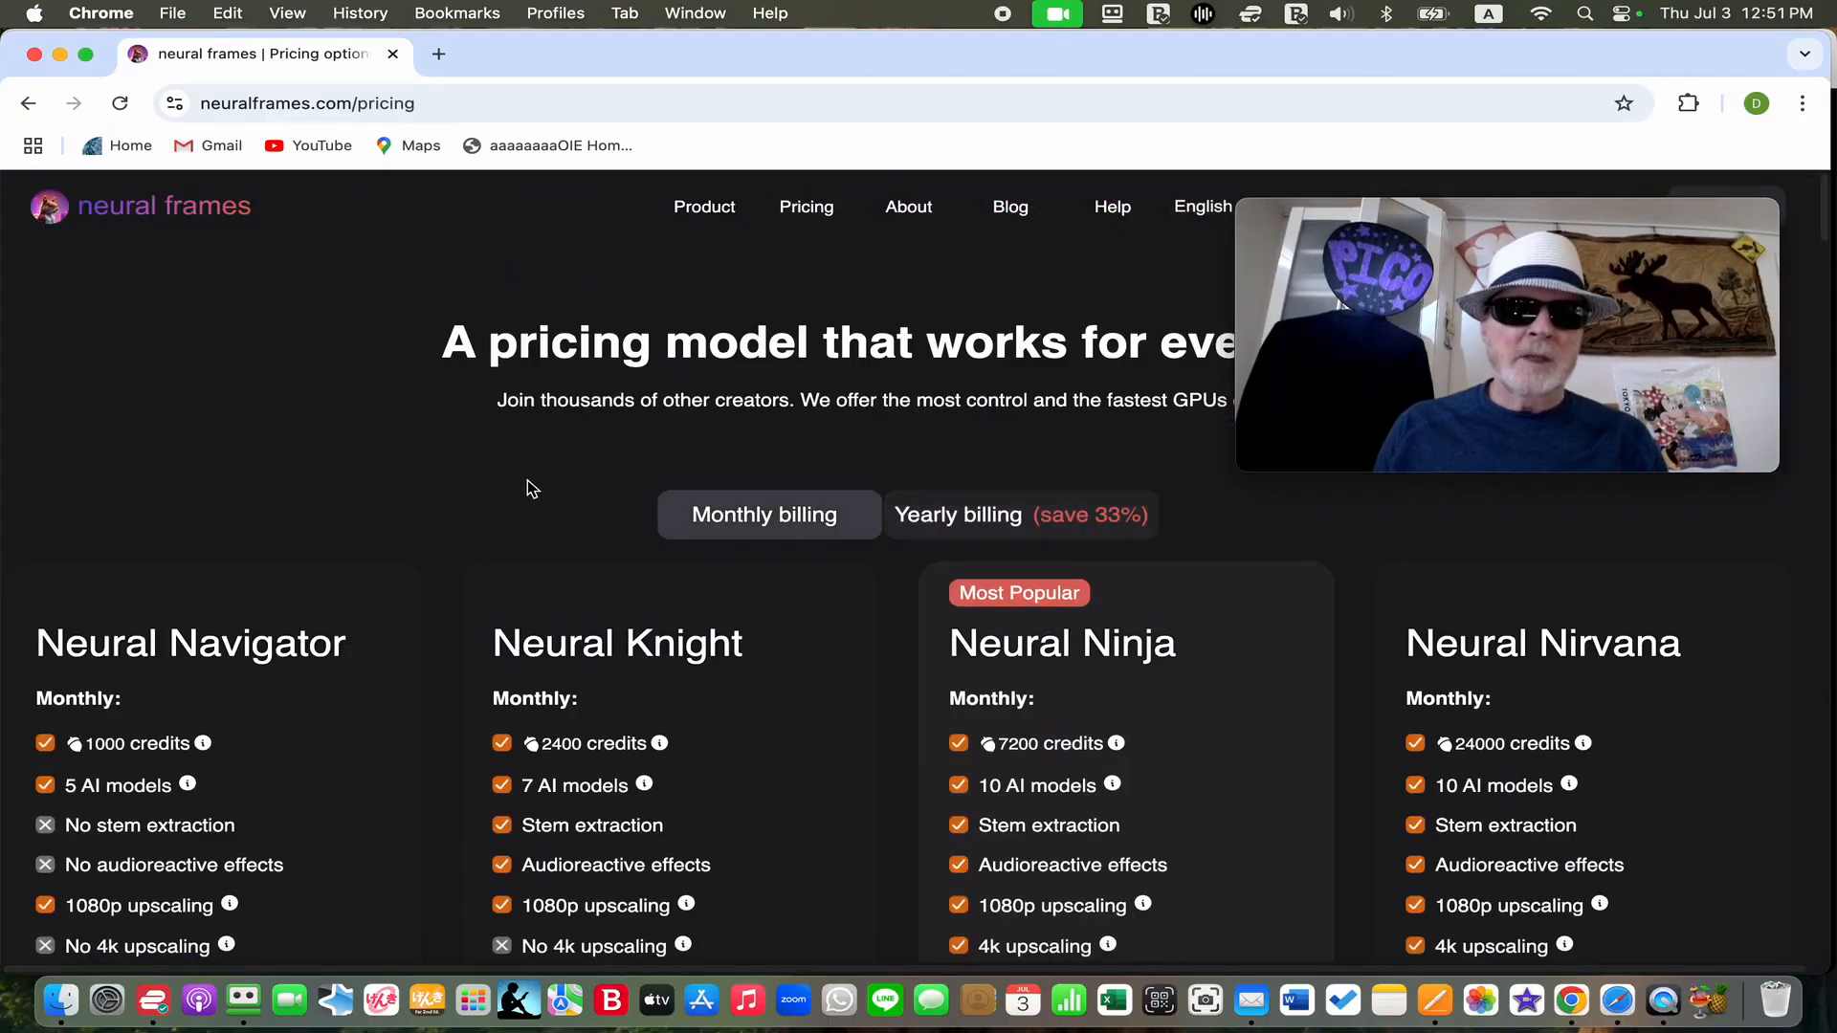
{"action": "scroll", "coordinate": [532, 489], "scroll_direction": "down", "scroll_amount": 3}
{"action": "scroll", "coordinate": [532, 488], "scroll_direction": "up", "scroll_amount": 2}
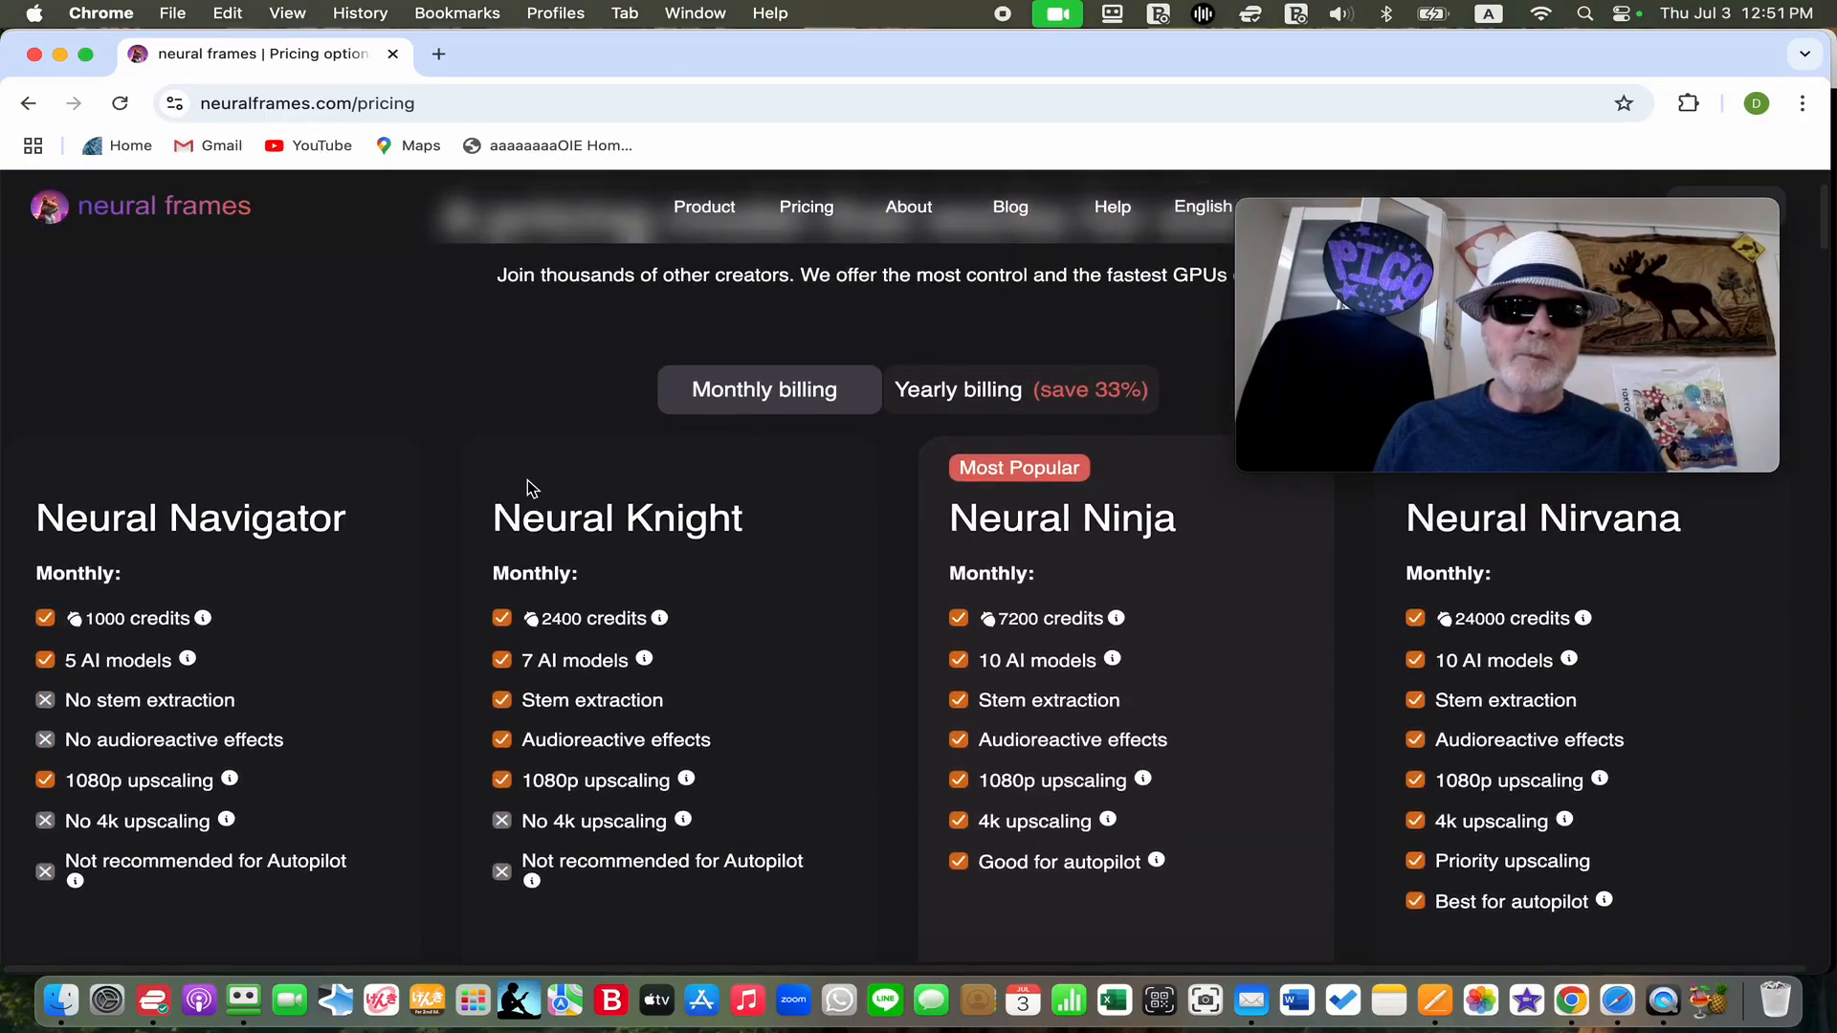
{"action": "scroll", "coordinate": [527, 480], "scroll_direction": "down", "scroll_amount": 1}
{"action": "scroll", "coordinate": [532, 488], "scroll_direction": "down", "scroll_amount": 1}
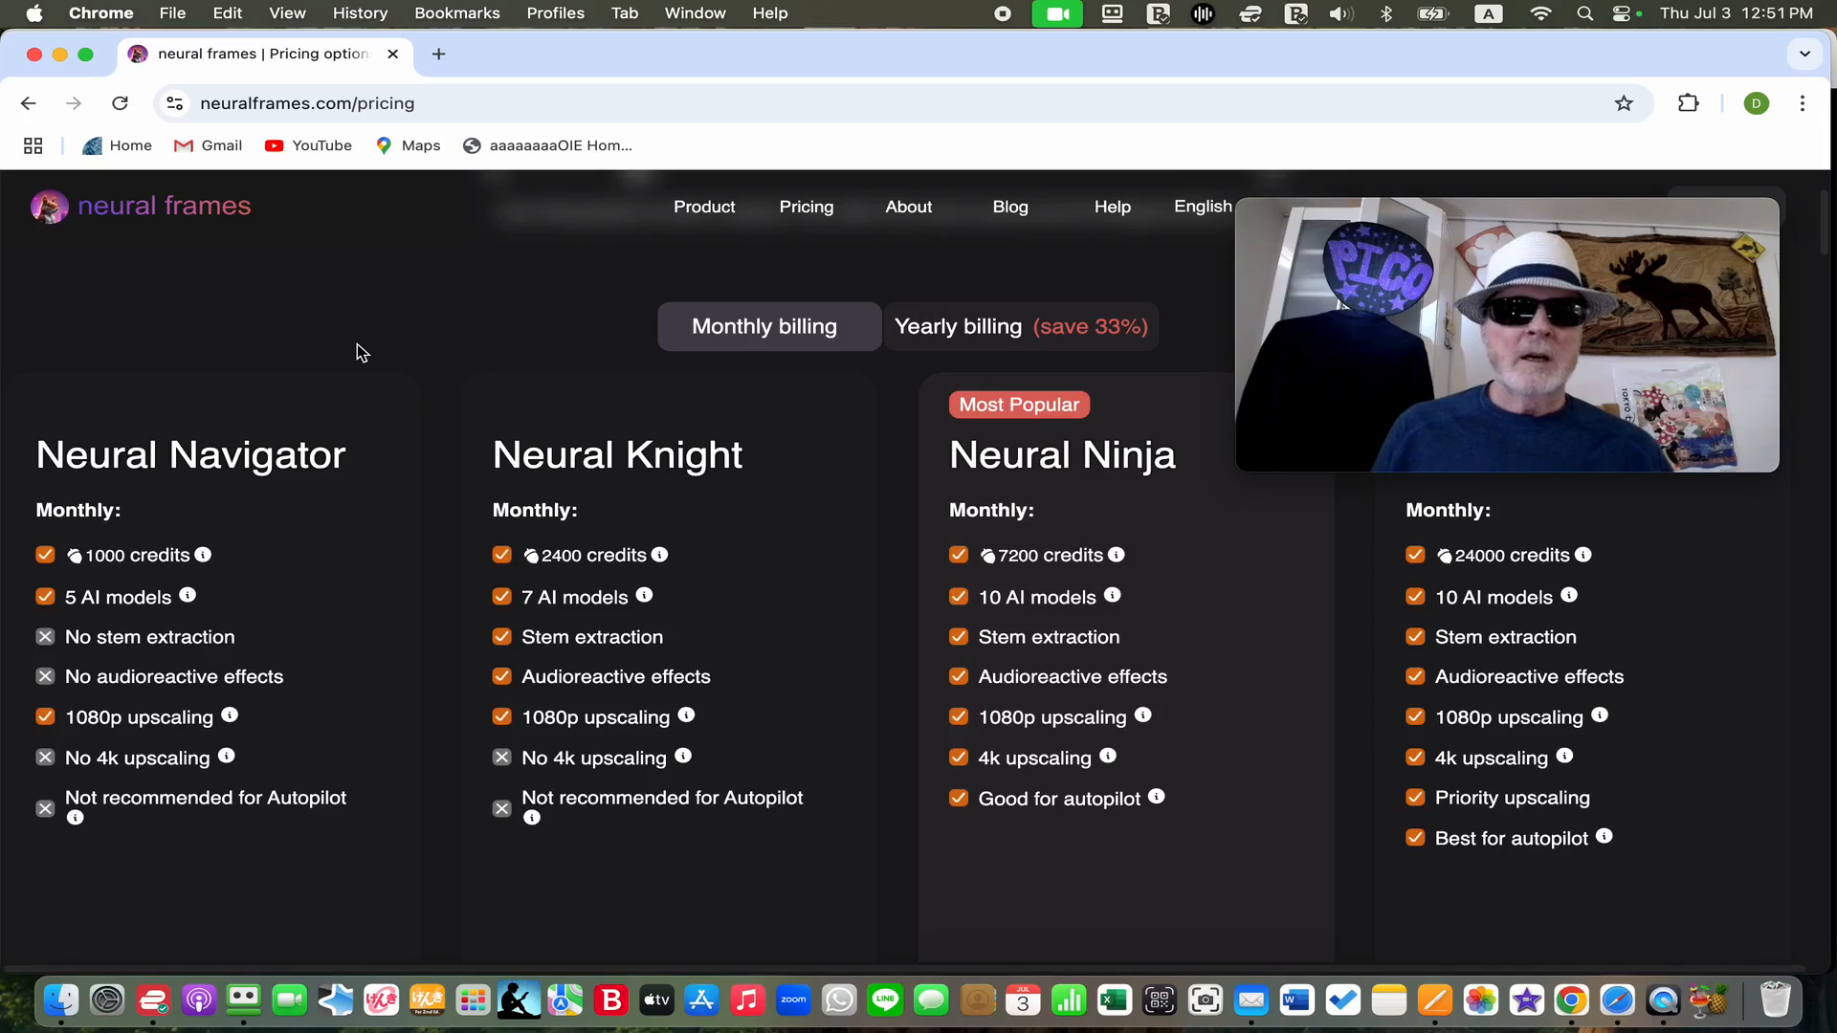
{"action": "scroll", "coordinate": [358, 345], "scroll_direction": "down", "scroll_amount": 1}
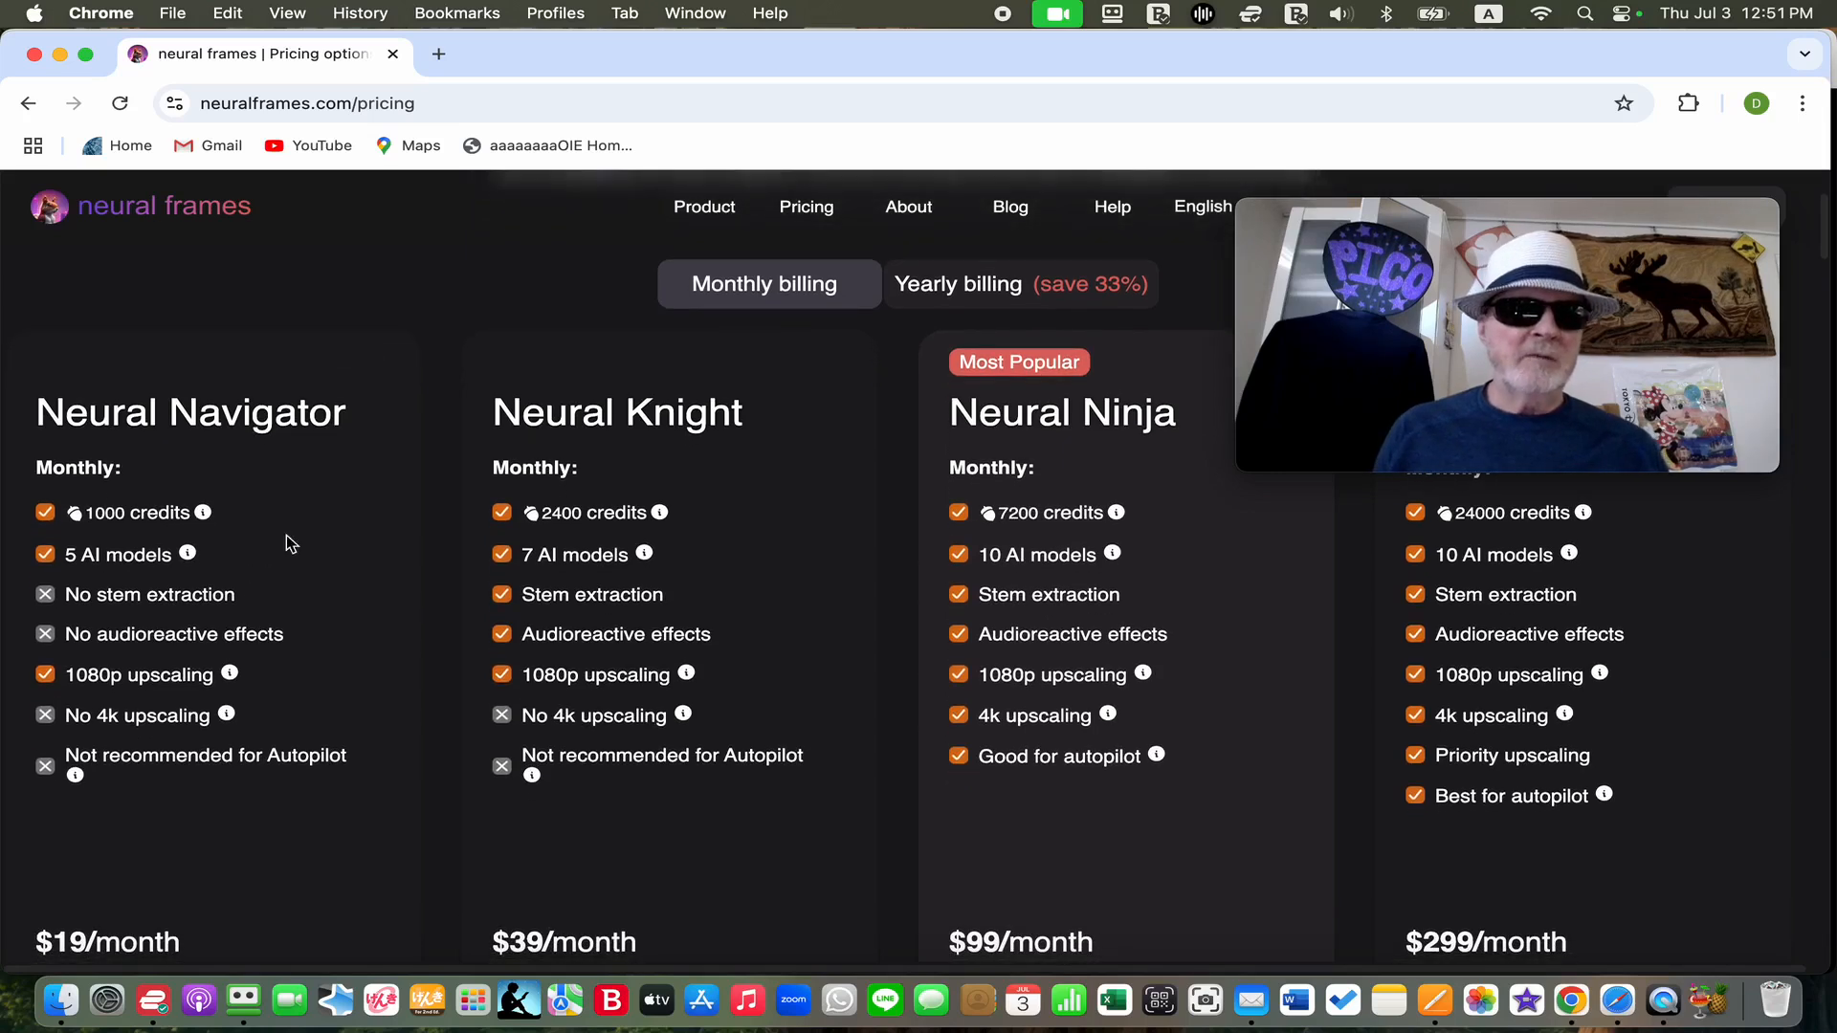
{"action": "scroll", "coordinate": [319, 565], "scroll_direction": "down", "scroll_amount": 1}
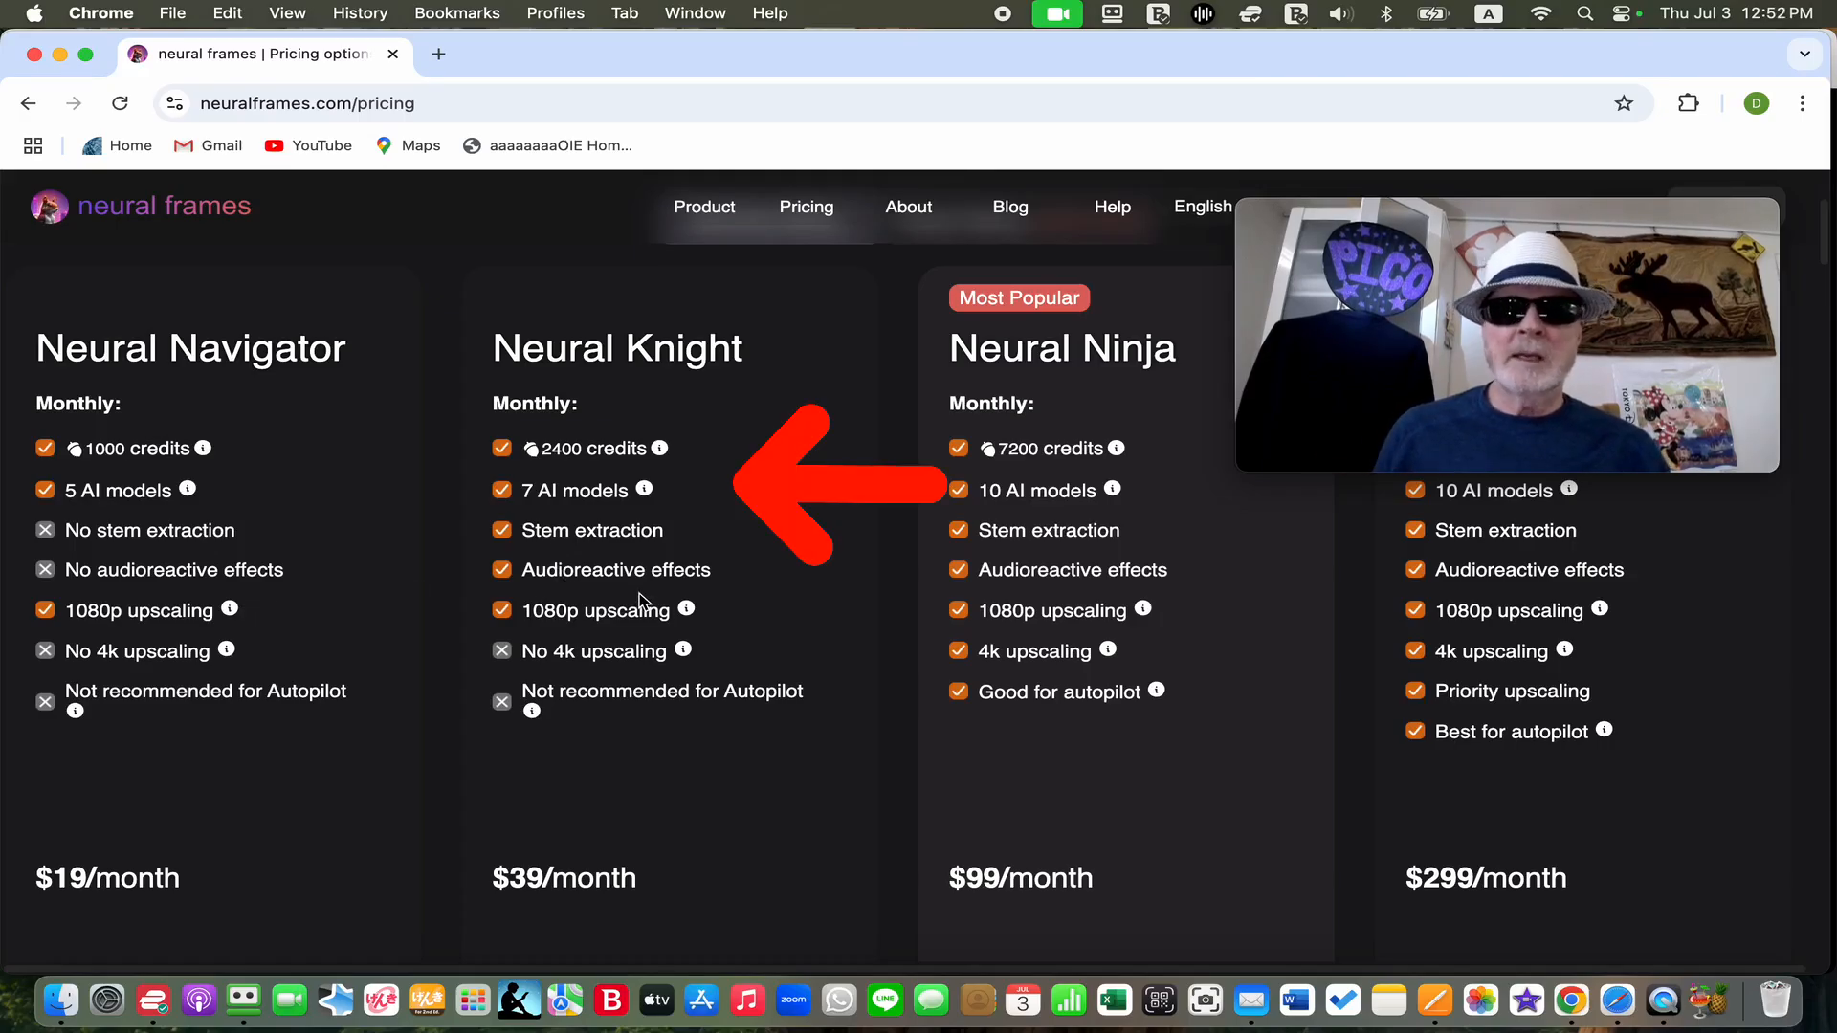
{"action": "scroll", "coordinate": [647, 574], "scroll_direction": "up", "scroll_amount": 1}
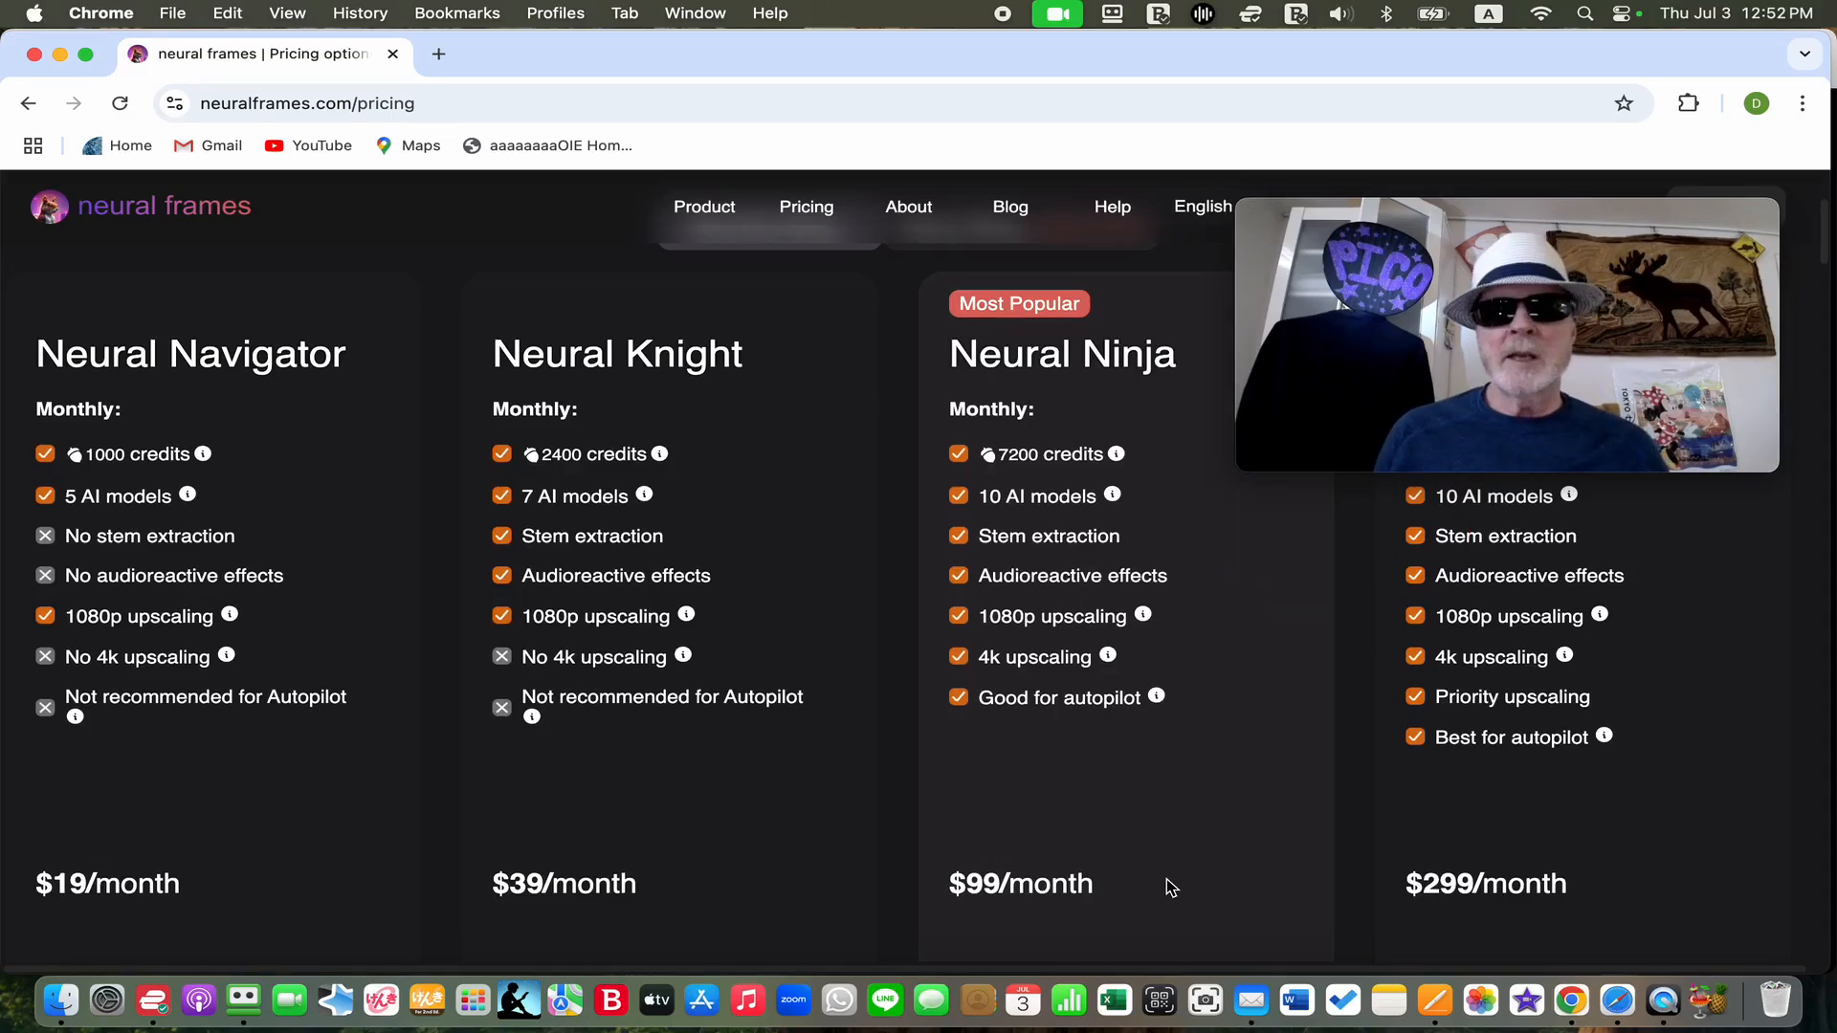
Return to the neural frames home page and start the application to reach the project library
{"action": "left_click", "coordinate": [218, 222]}
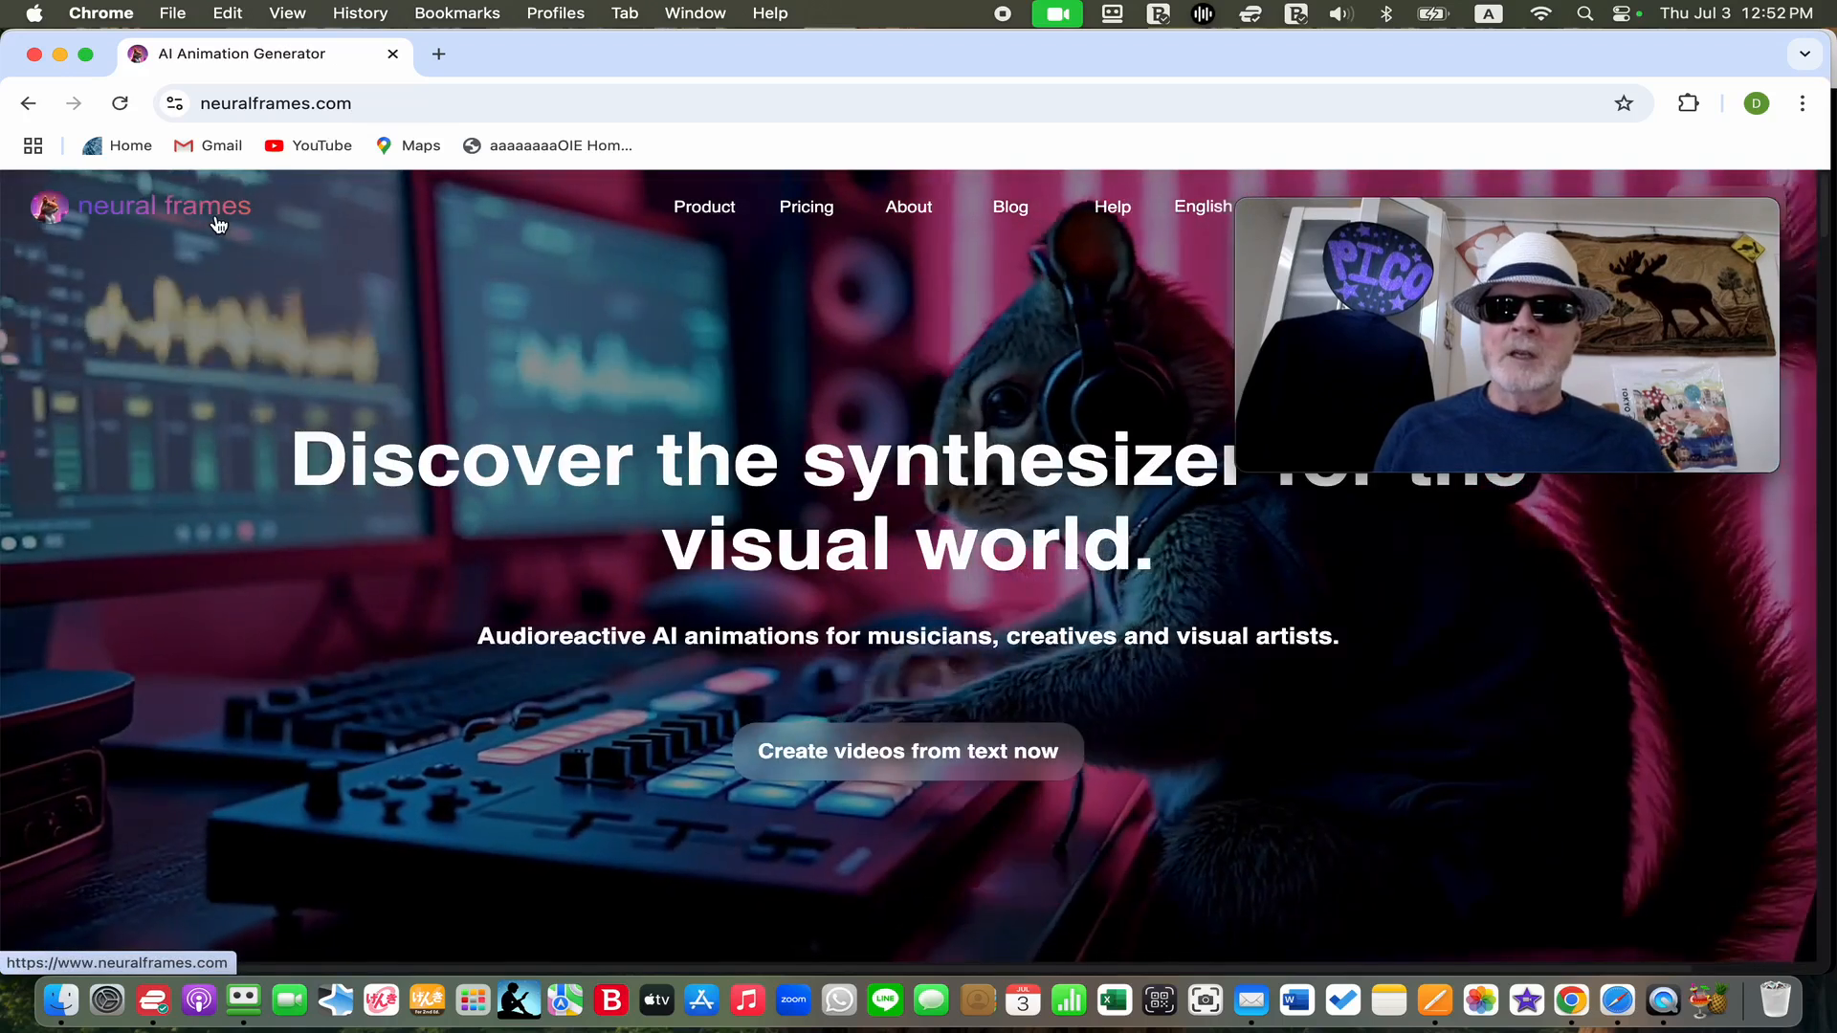
{"action": "left_click_drag", "start_coordinate": [1569, 205], "coordinate": [1598, 338]}
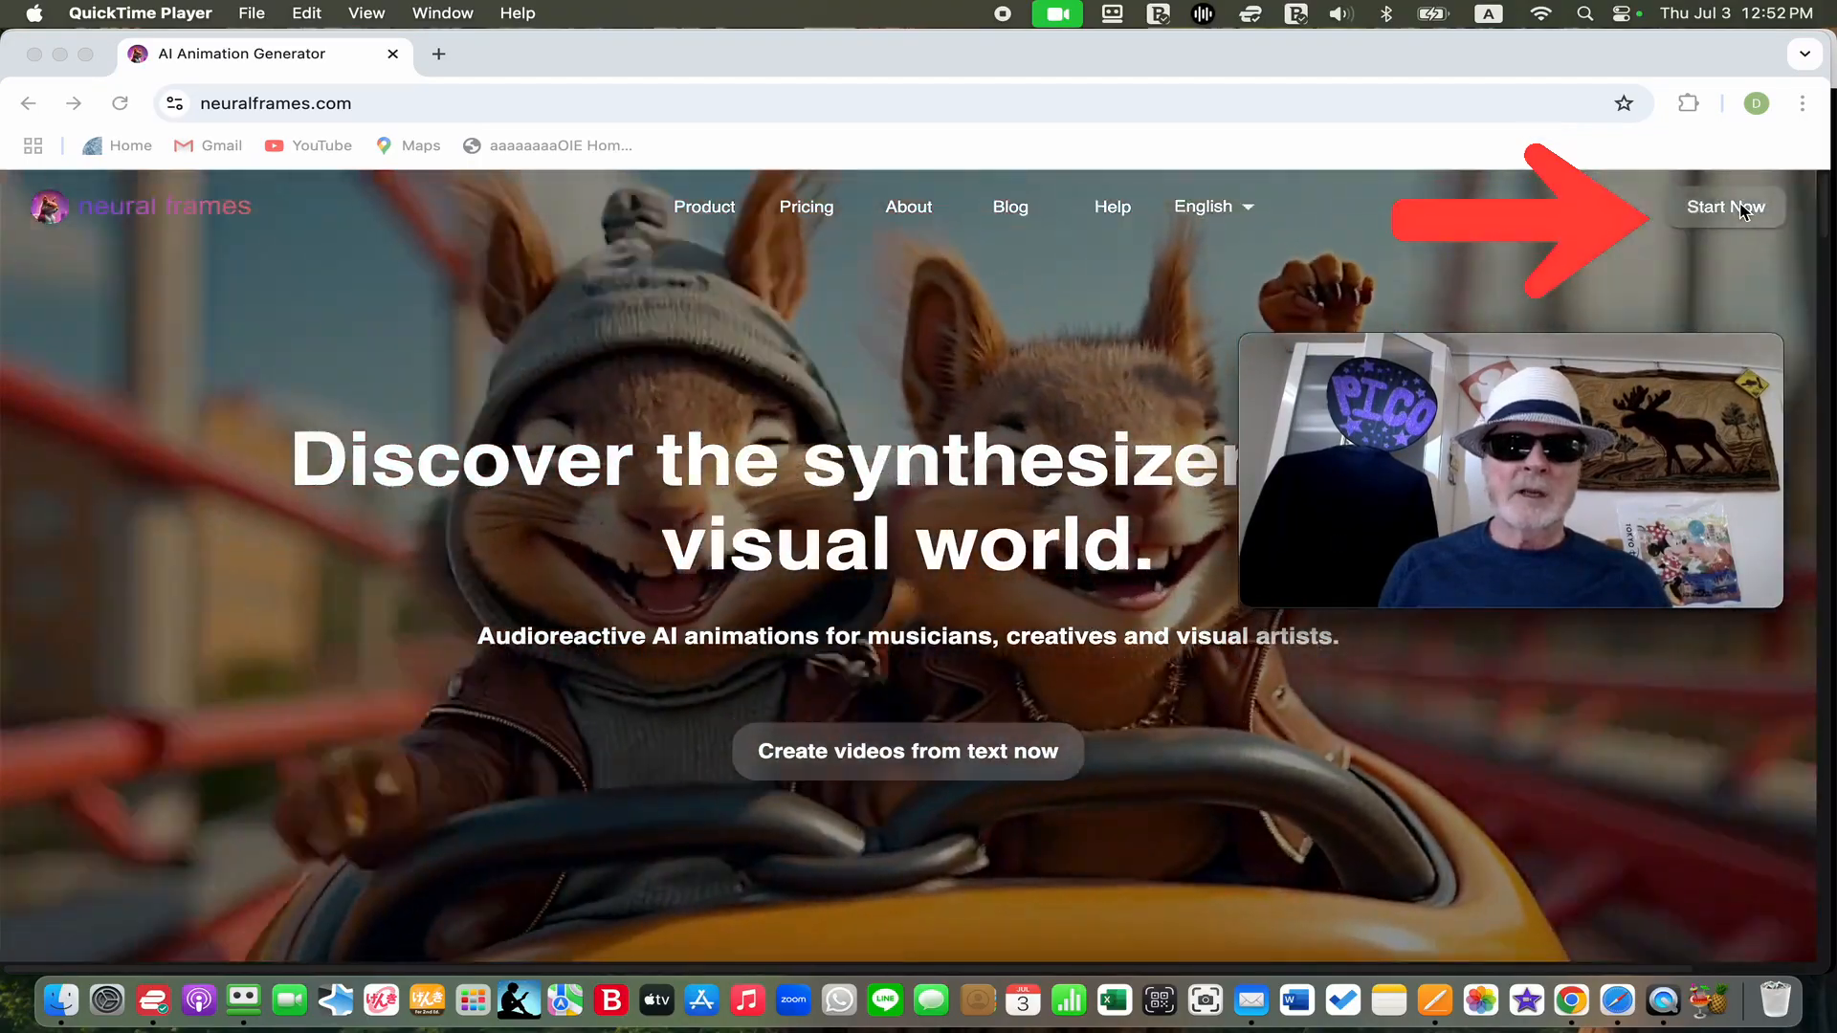
{"action": "left_click", "coordinate": [1741, 211]}
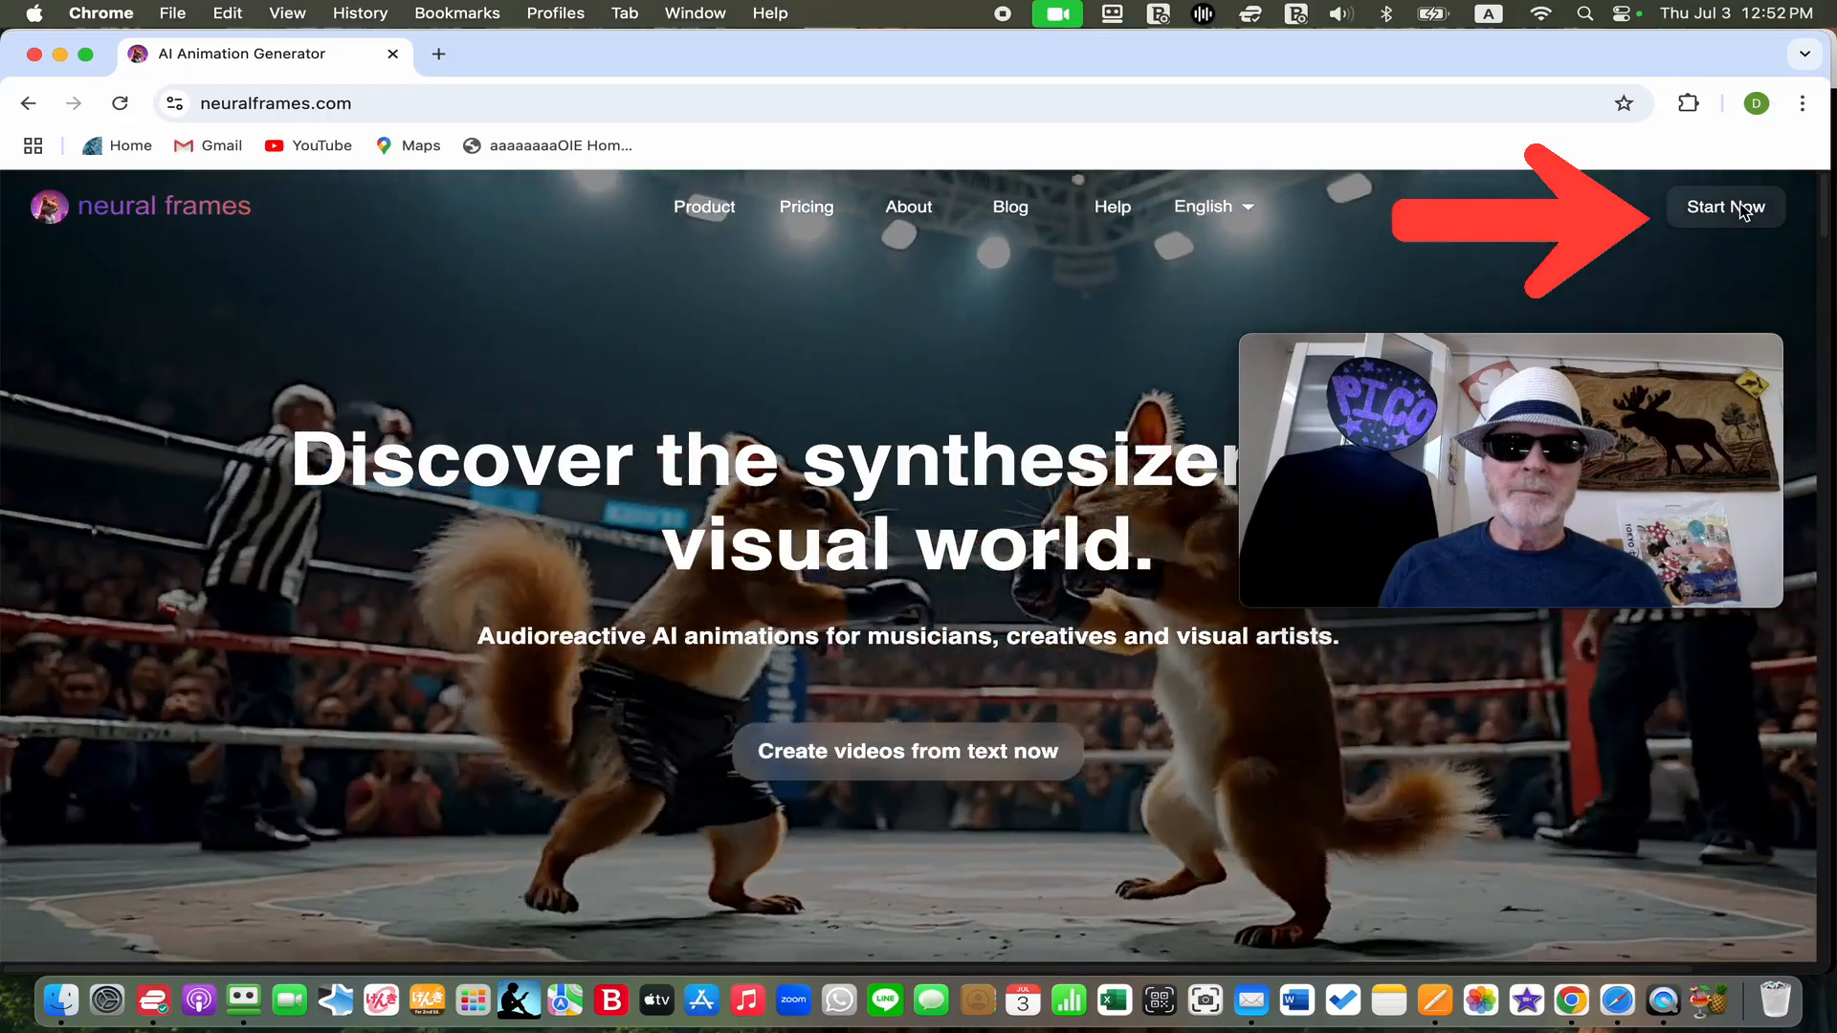
{"action": "left_click", "coordinate": [1741, 210]}
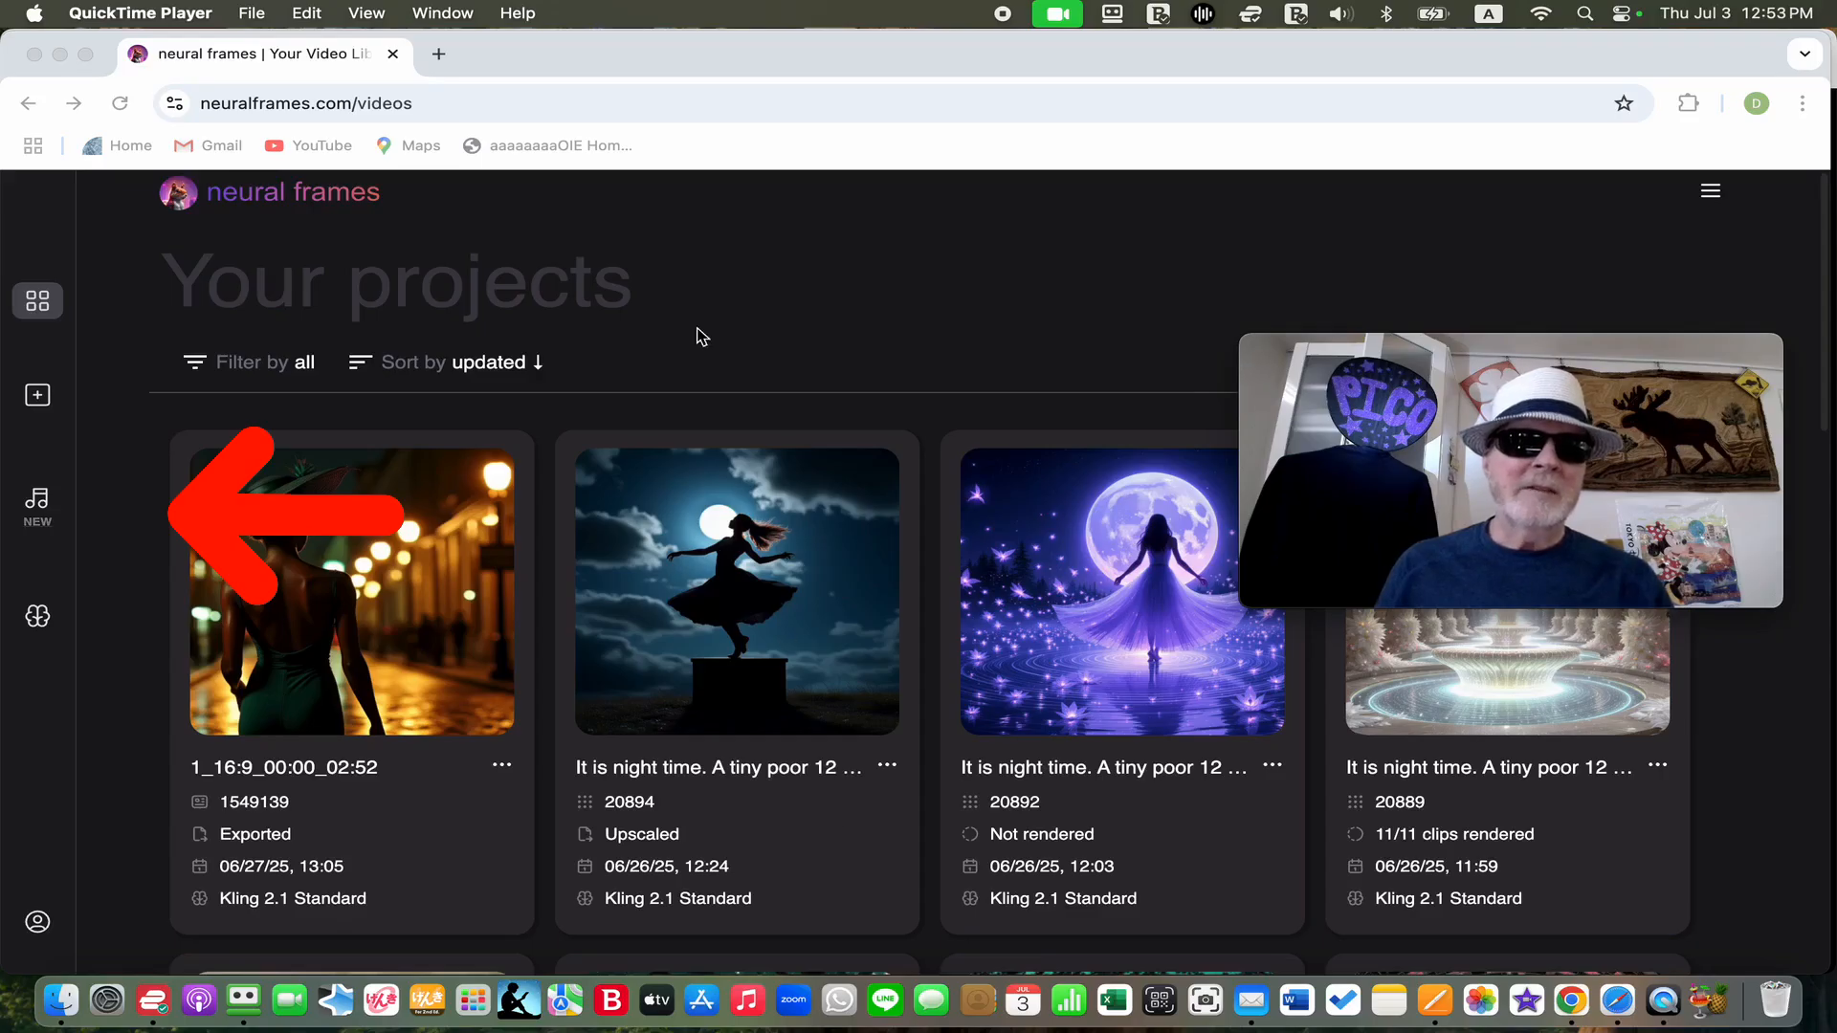
Open Autopilot and upload Soul Traveler.mp3 from the Soul Traveler MP3 folder as new music
{"action": "left_click", "coordinate": [69, 508]}
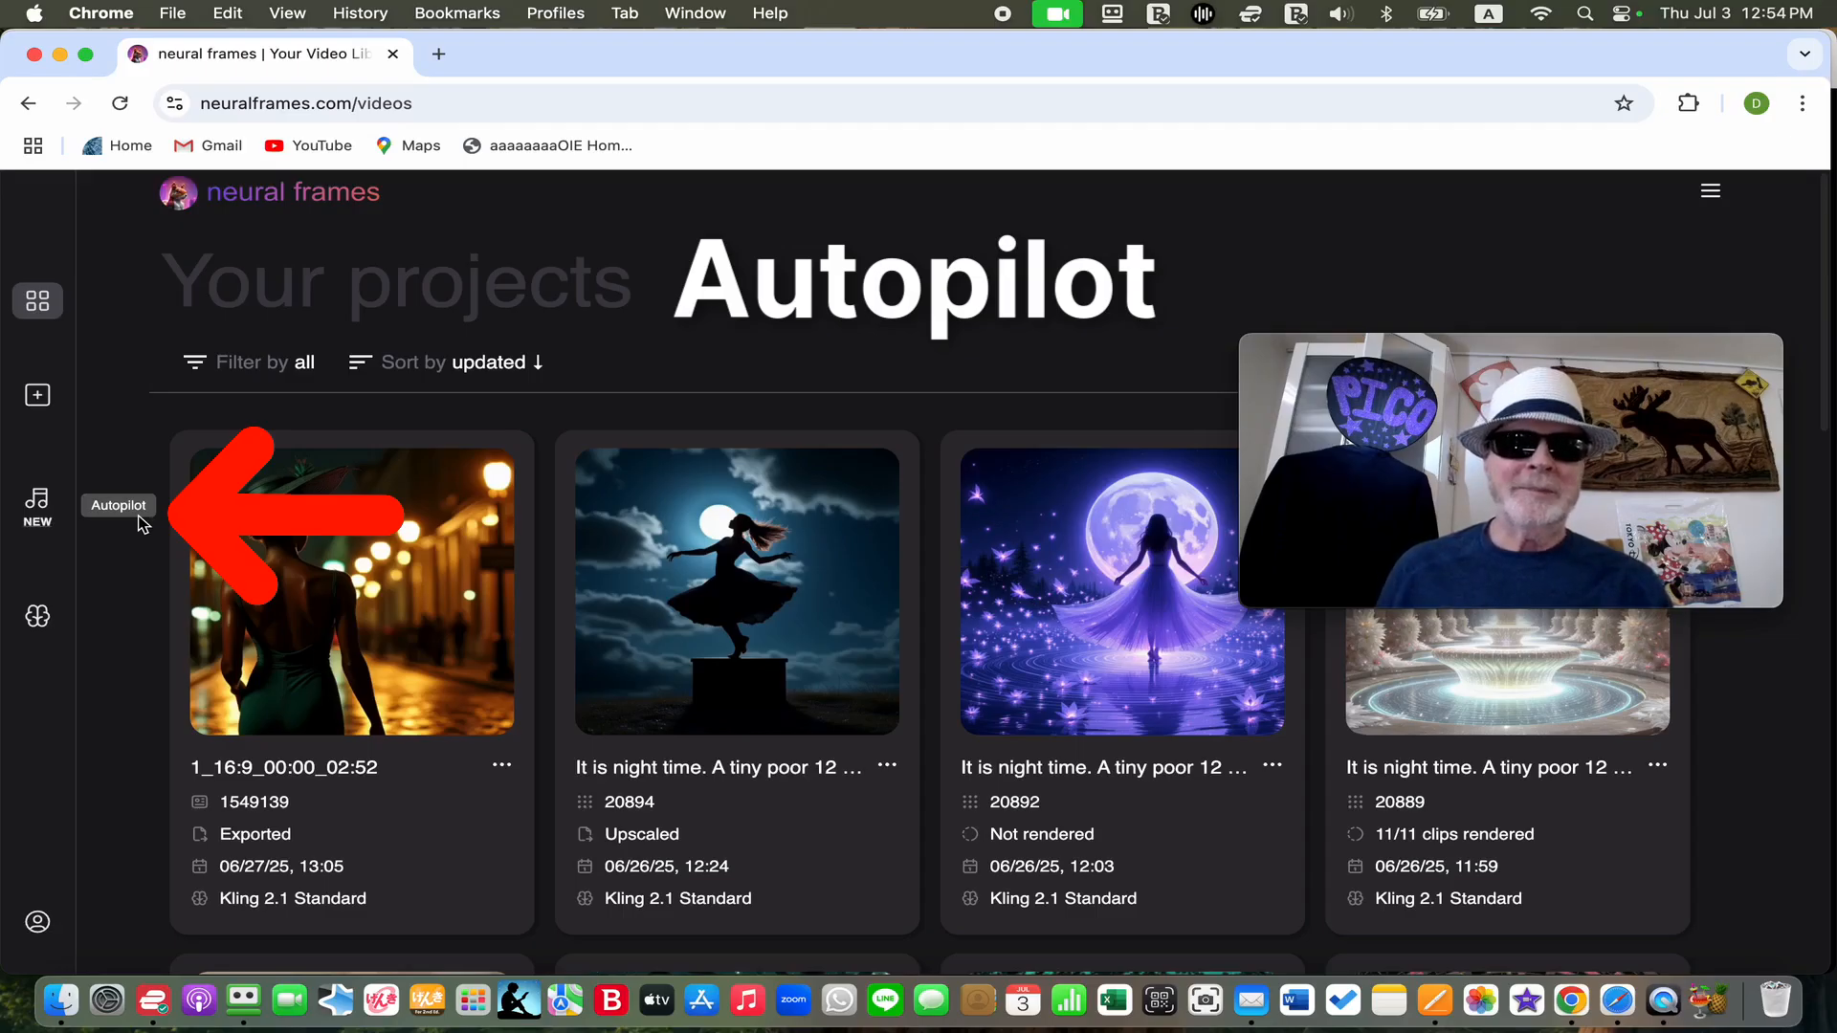
{"action": "left_click", "coordinate": [39, 514]}
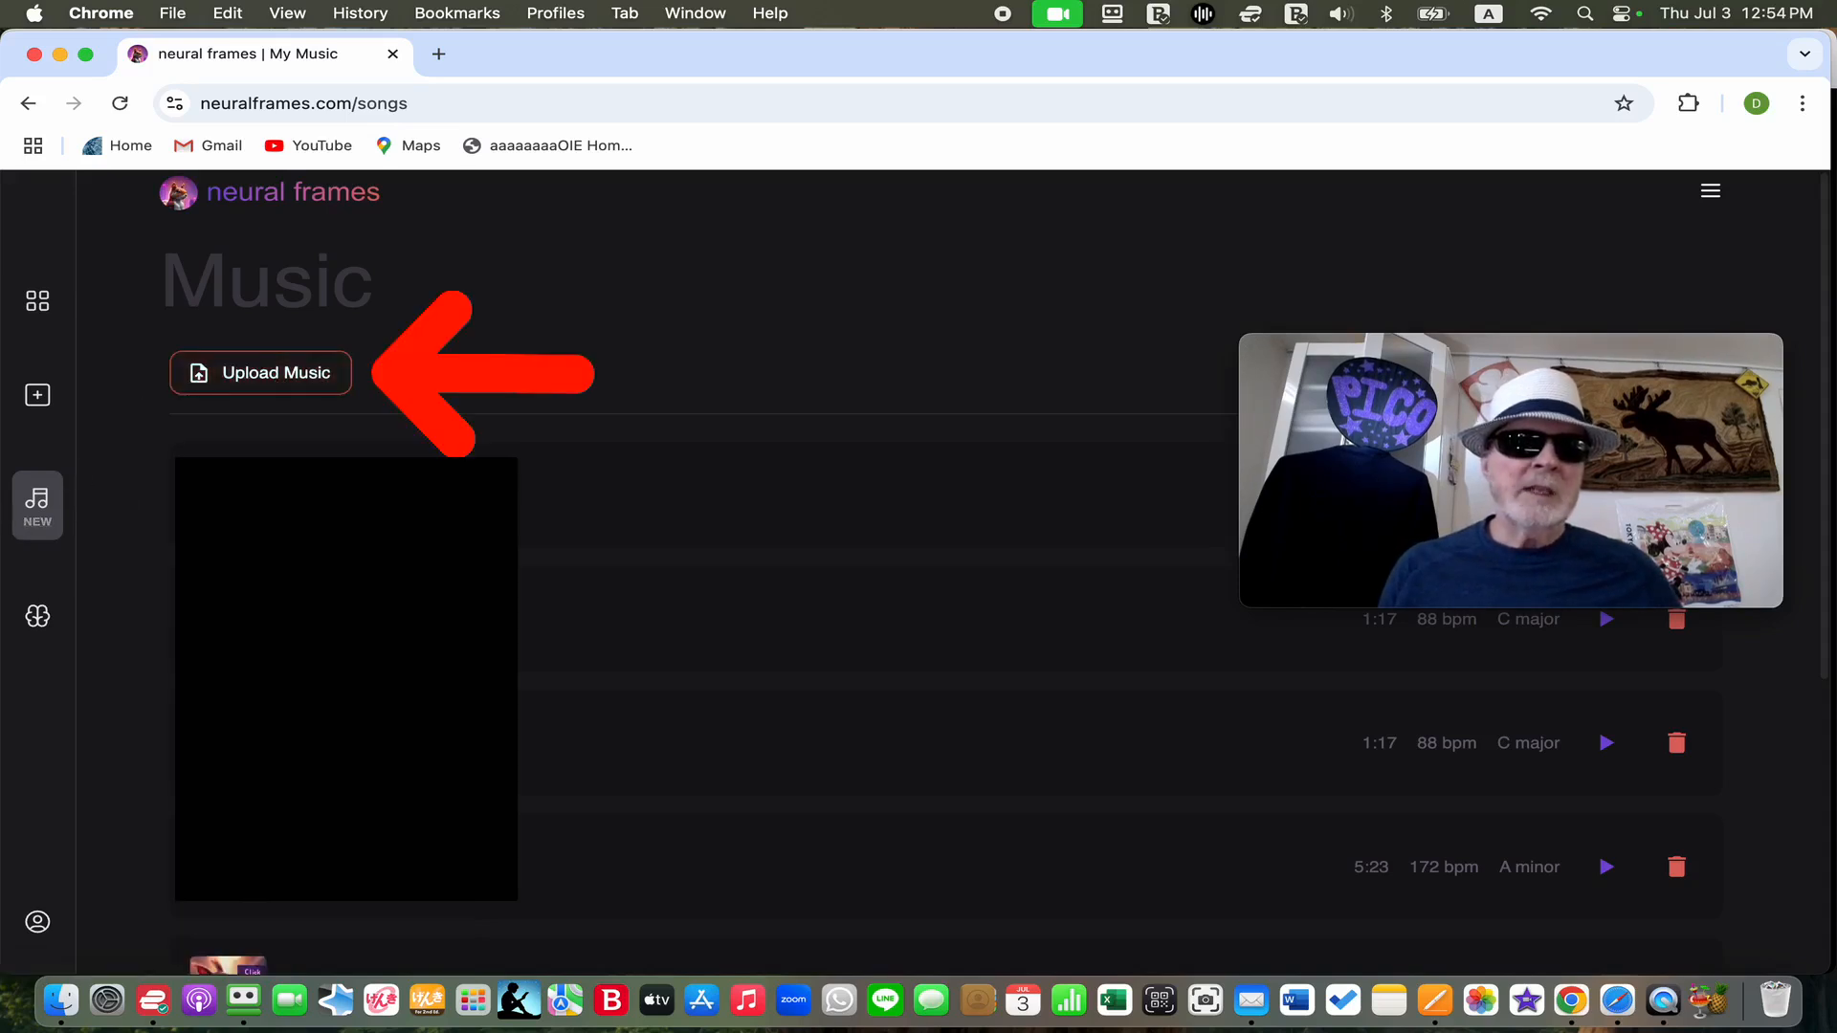
{"action": "left_click", "coordinate": [300, 382]}
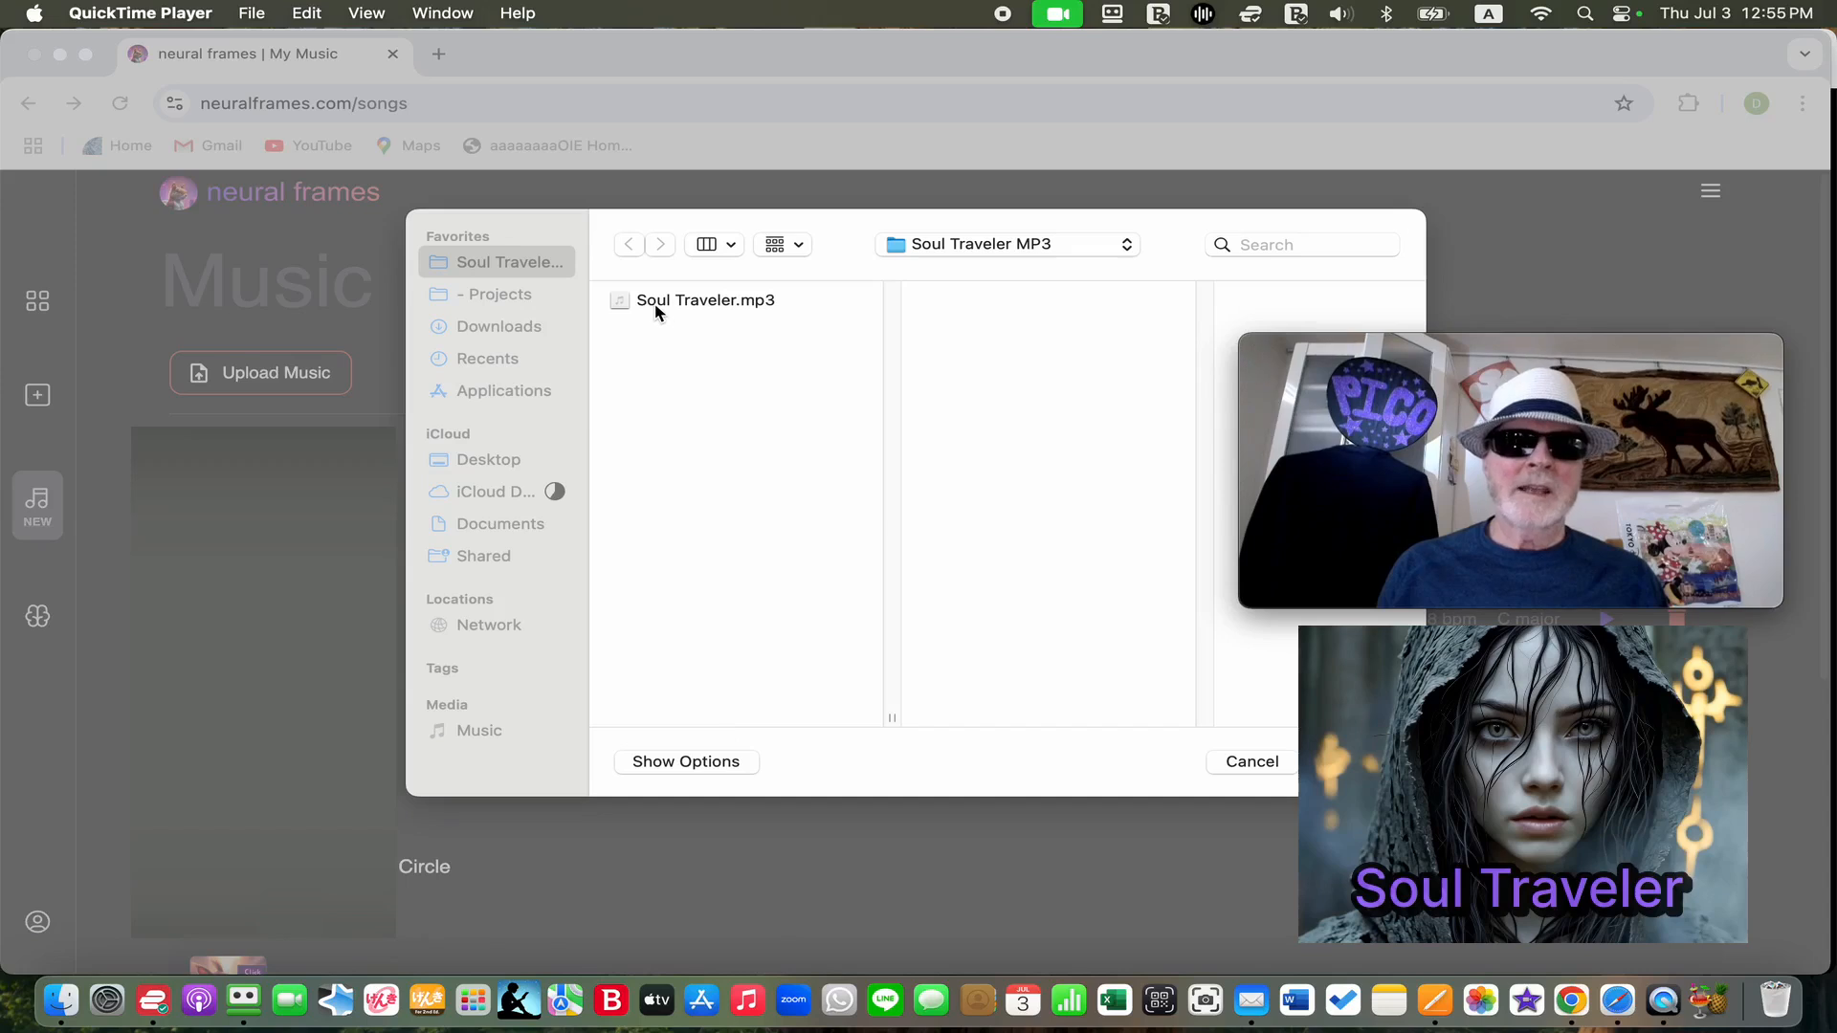
{"action": "left_click", "coordinate": [656, 311]}
{"action": "left_click", "coordinate": [643, 308]}
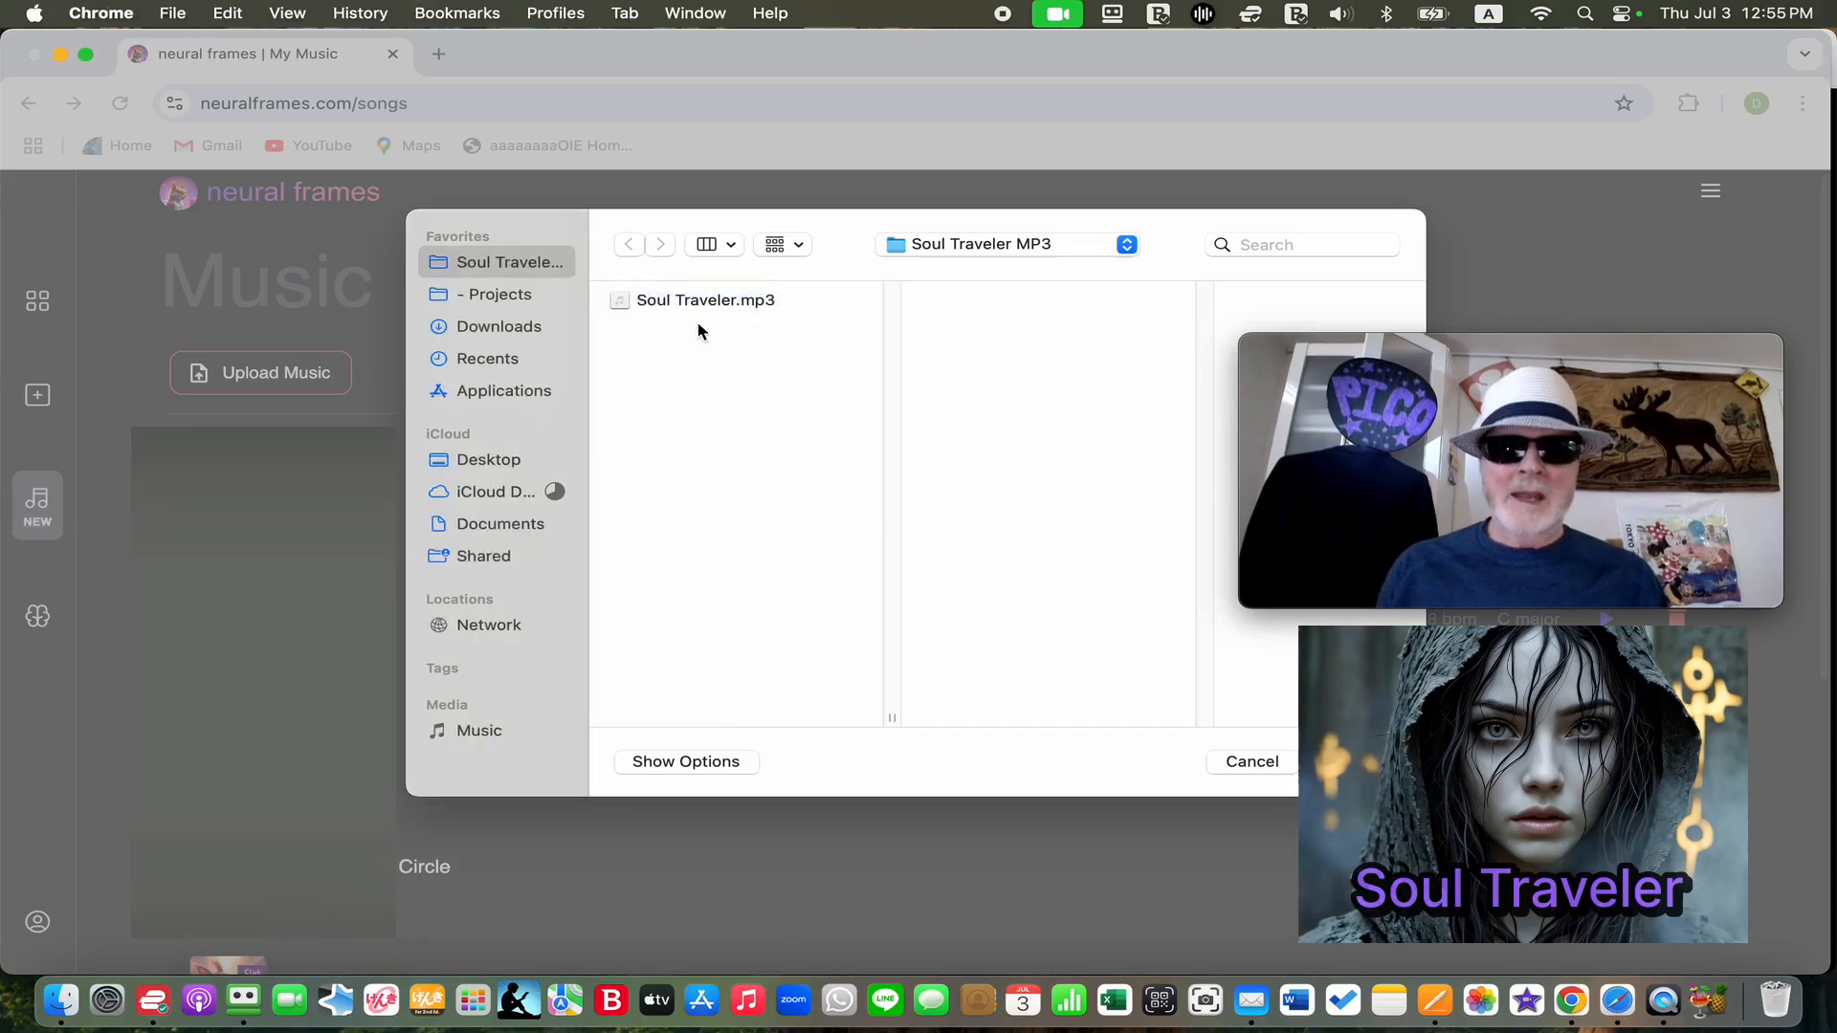
{"action": "double_click", "coordinate": [632, 301]}
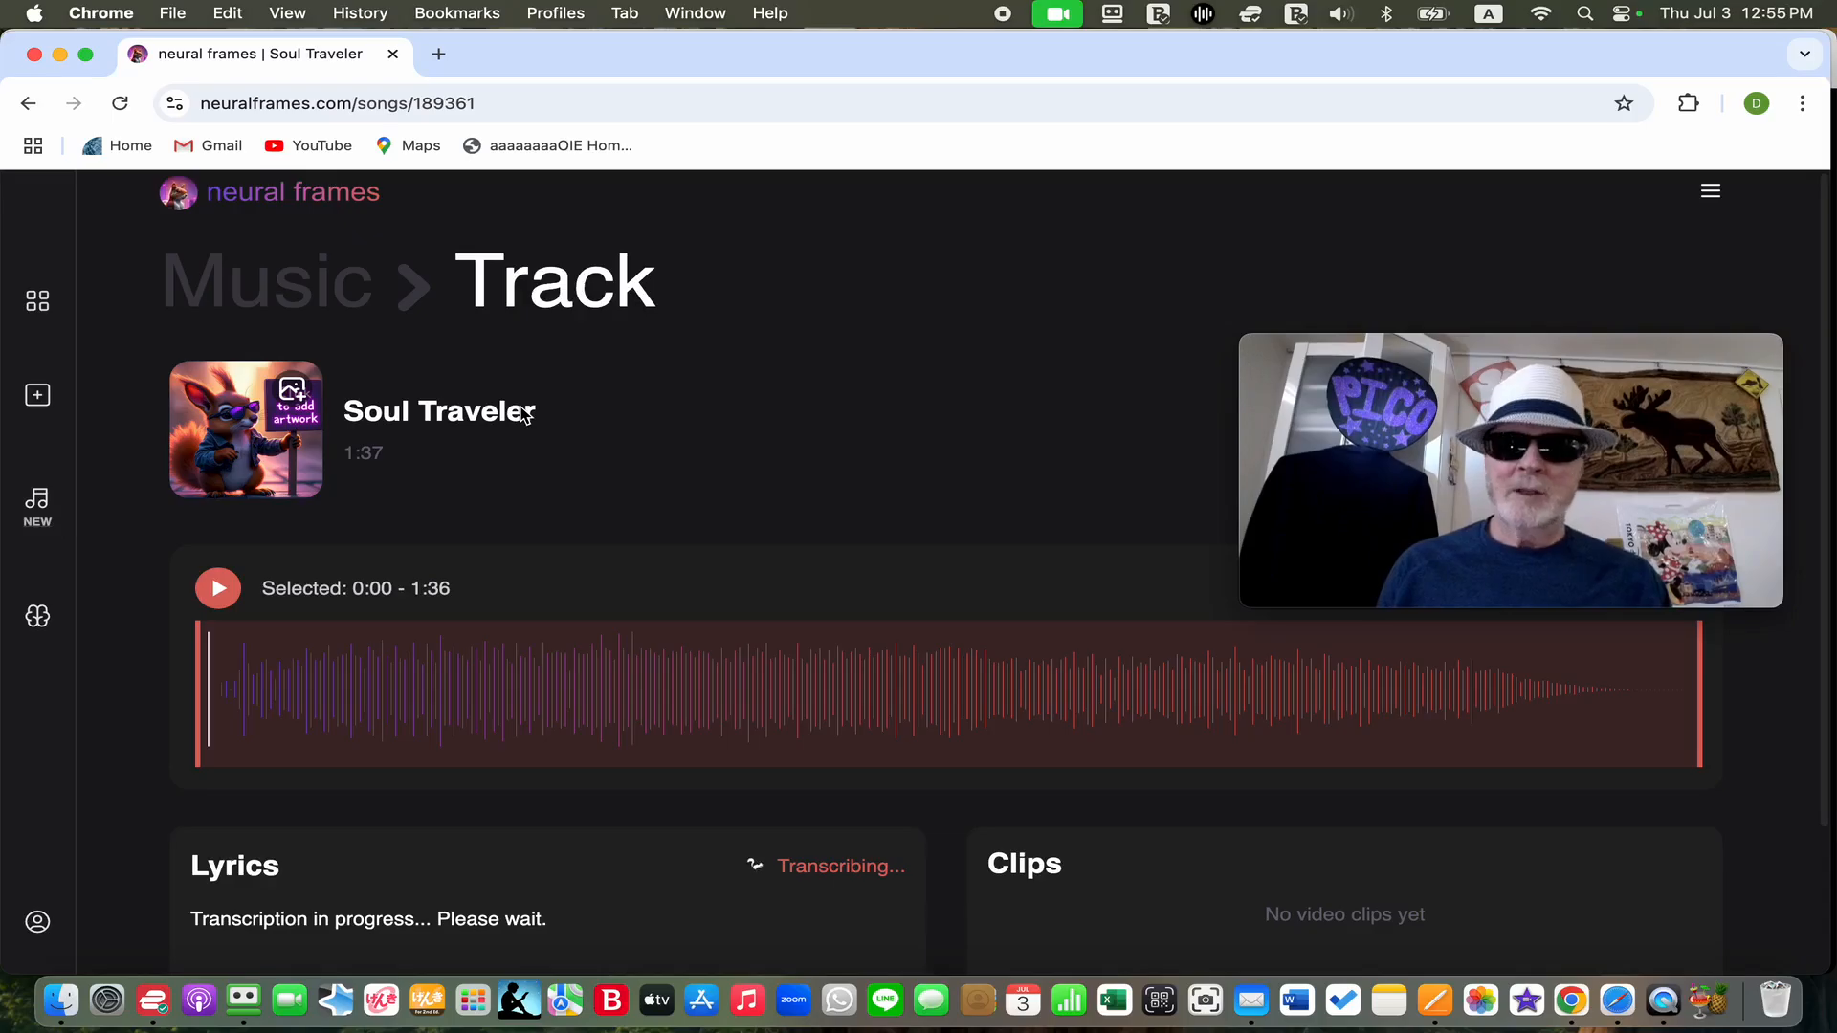
Play the opening of the Soul Traveler track at a raised volume, and pause it
{"action": "left_click_drag", "start_coordinate": [1496, 347], "coordinate": [1473, 215]}
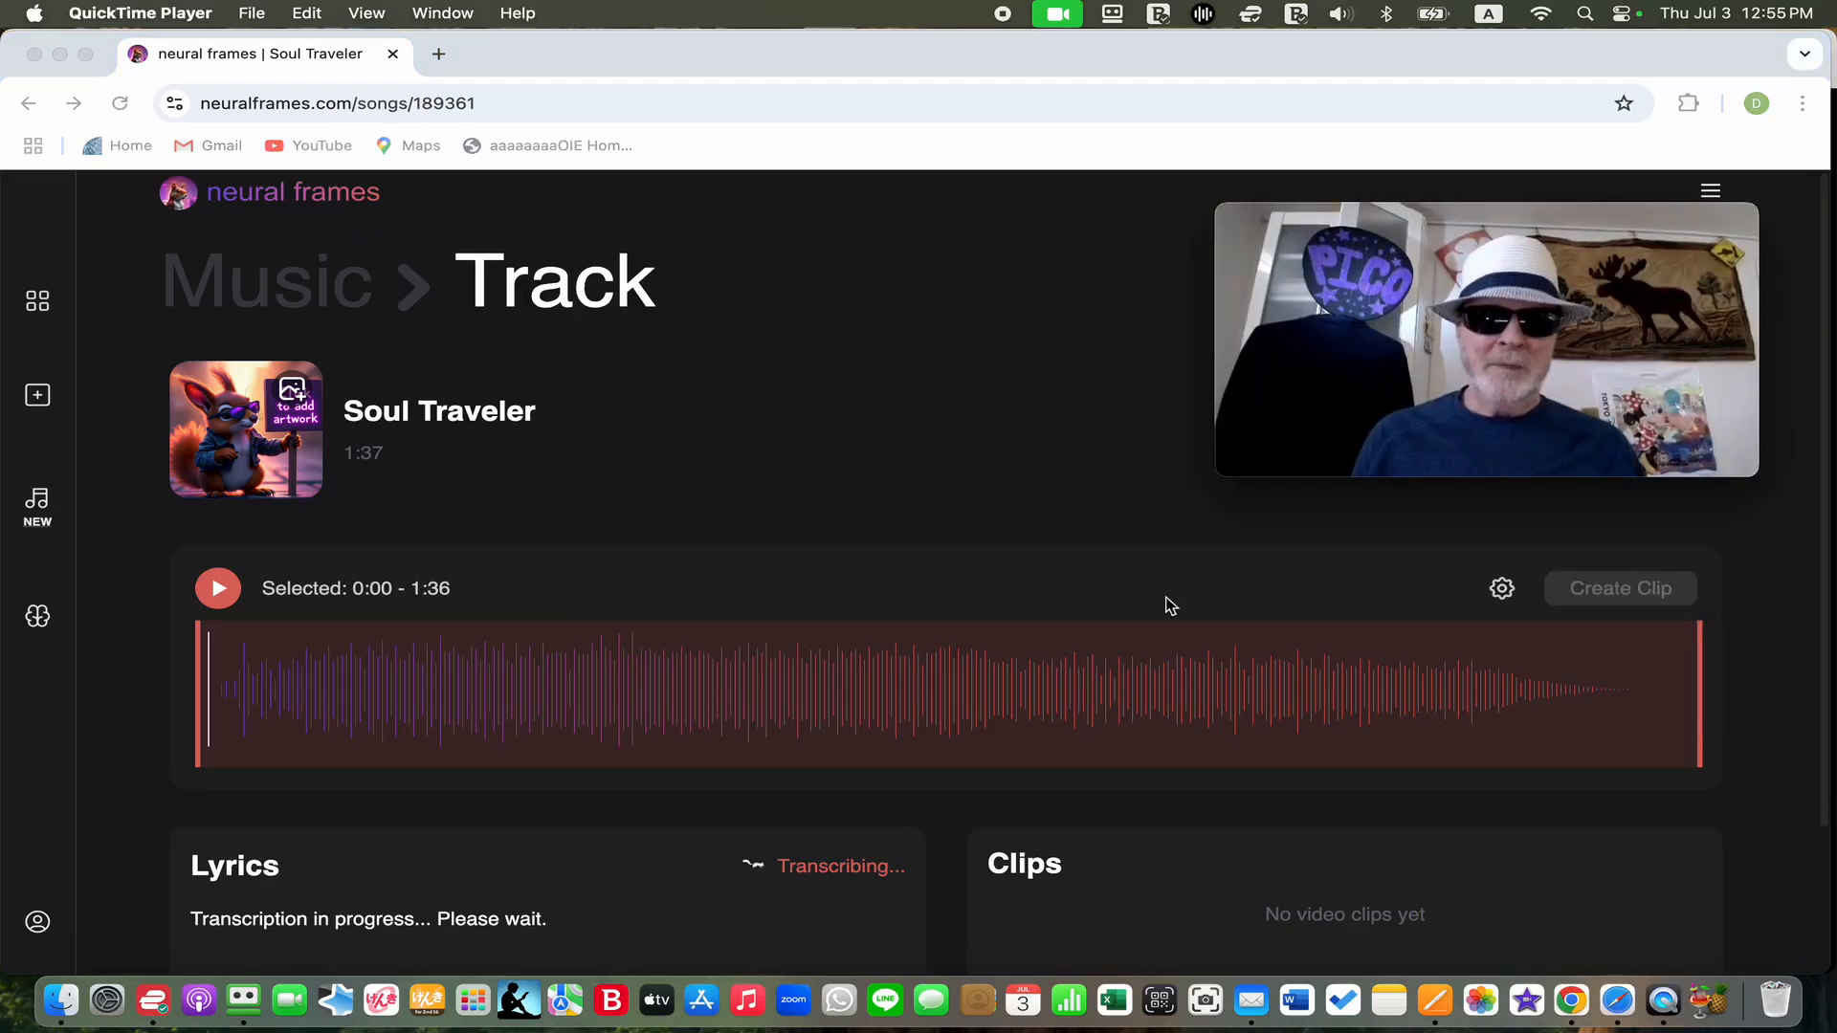
{"action": "left_click", "coordinate": [221, 600]}
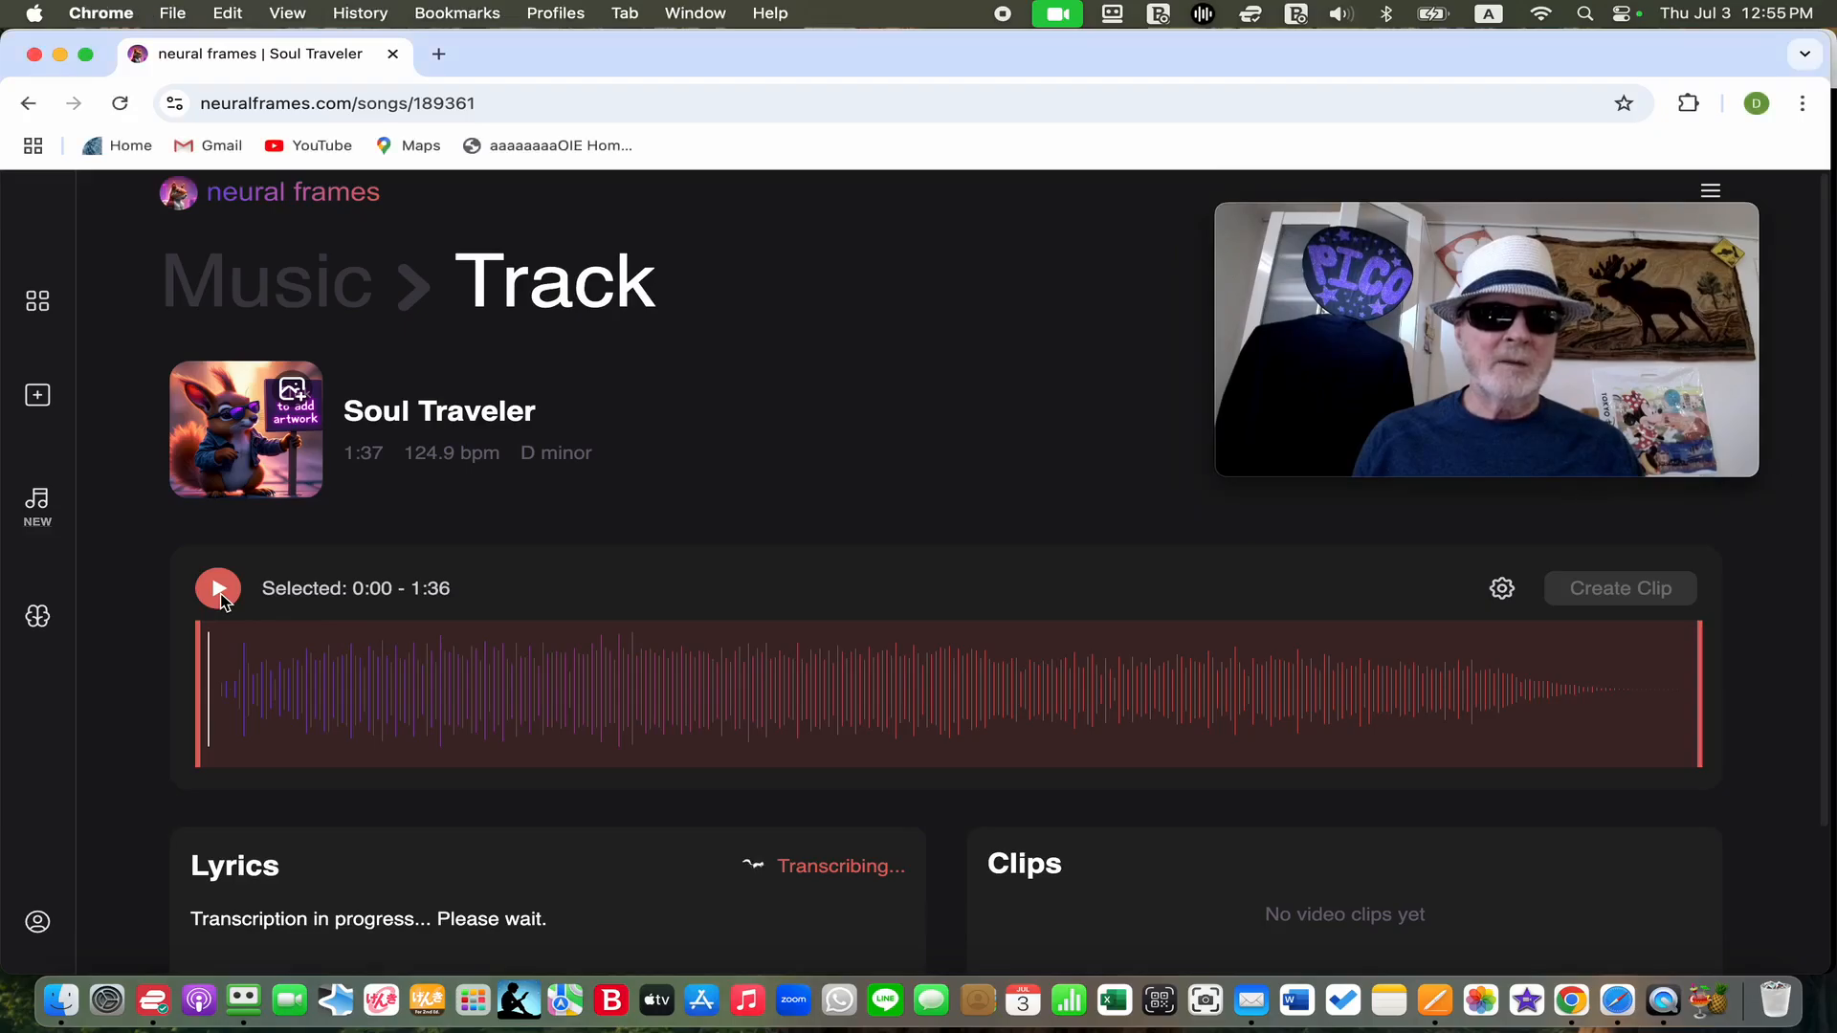
{"action": "left_click", "coordinate": [221, 600]}
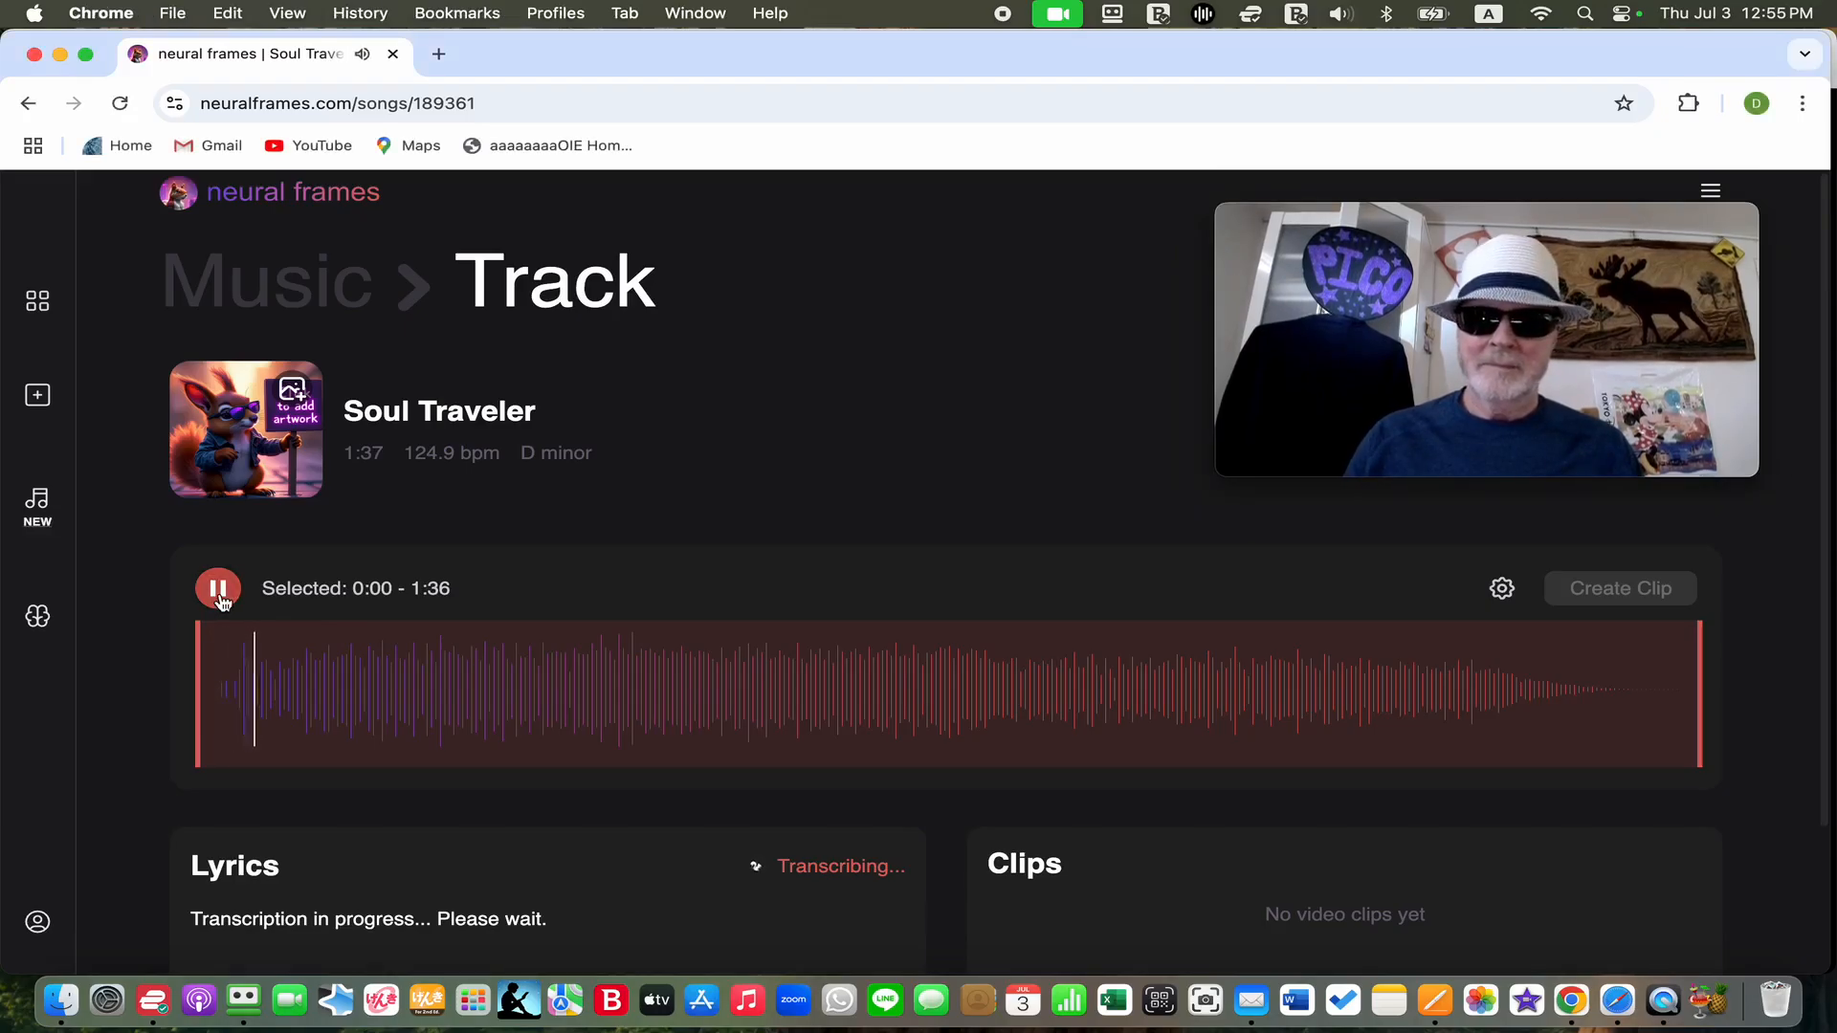
{"action": "key", "text": "XF86AudioRaiseVolume"}
{"action": "key", "text": "XF86AudioRaiseVolume"}
{"action": "key", "text": "XF86AudioRaiseVolume"}
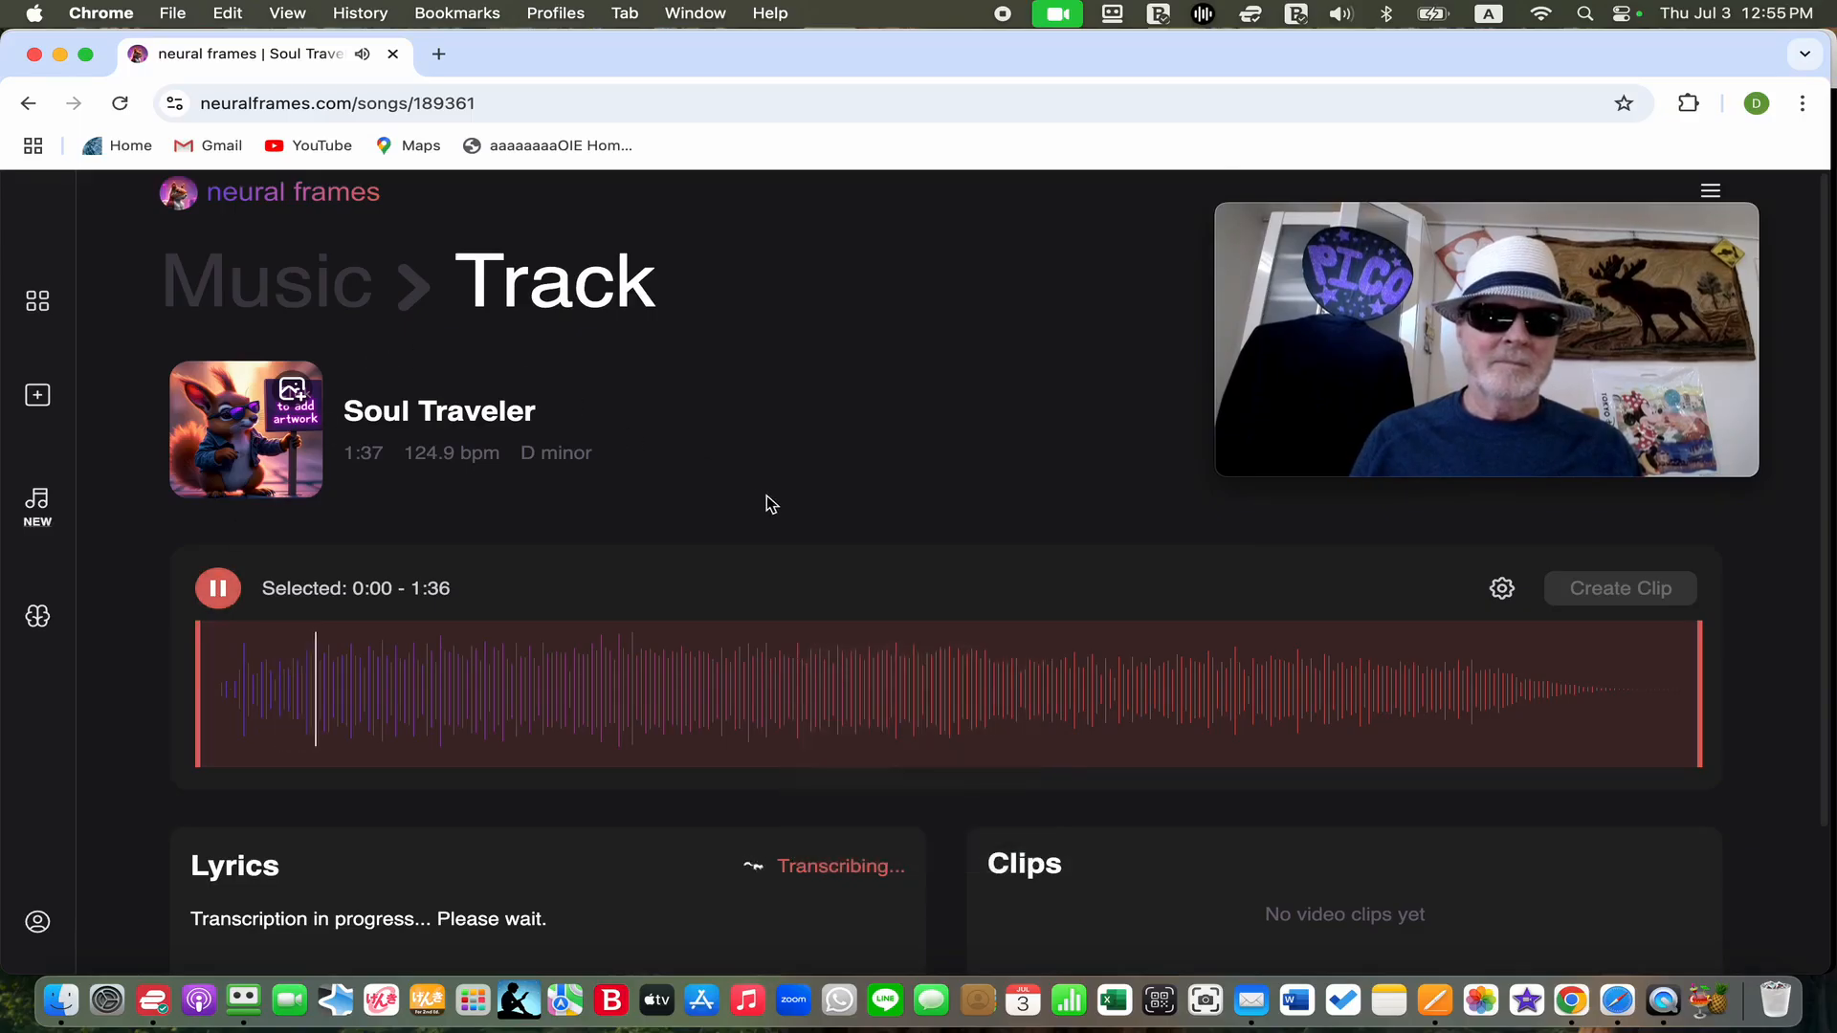
{"action": "left_click", "coordinate": [234, 589]}
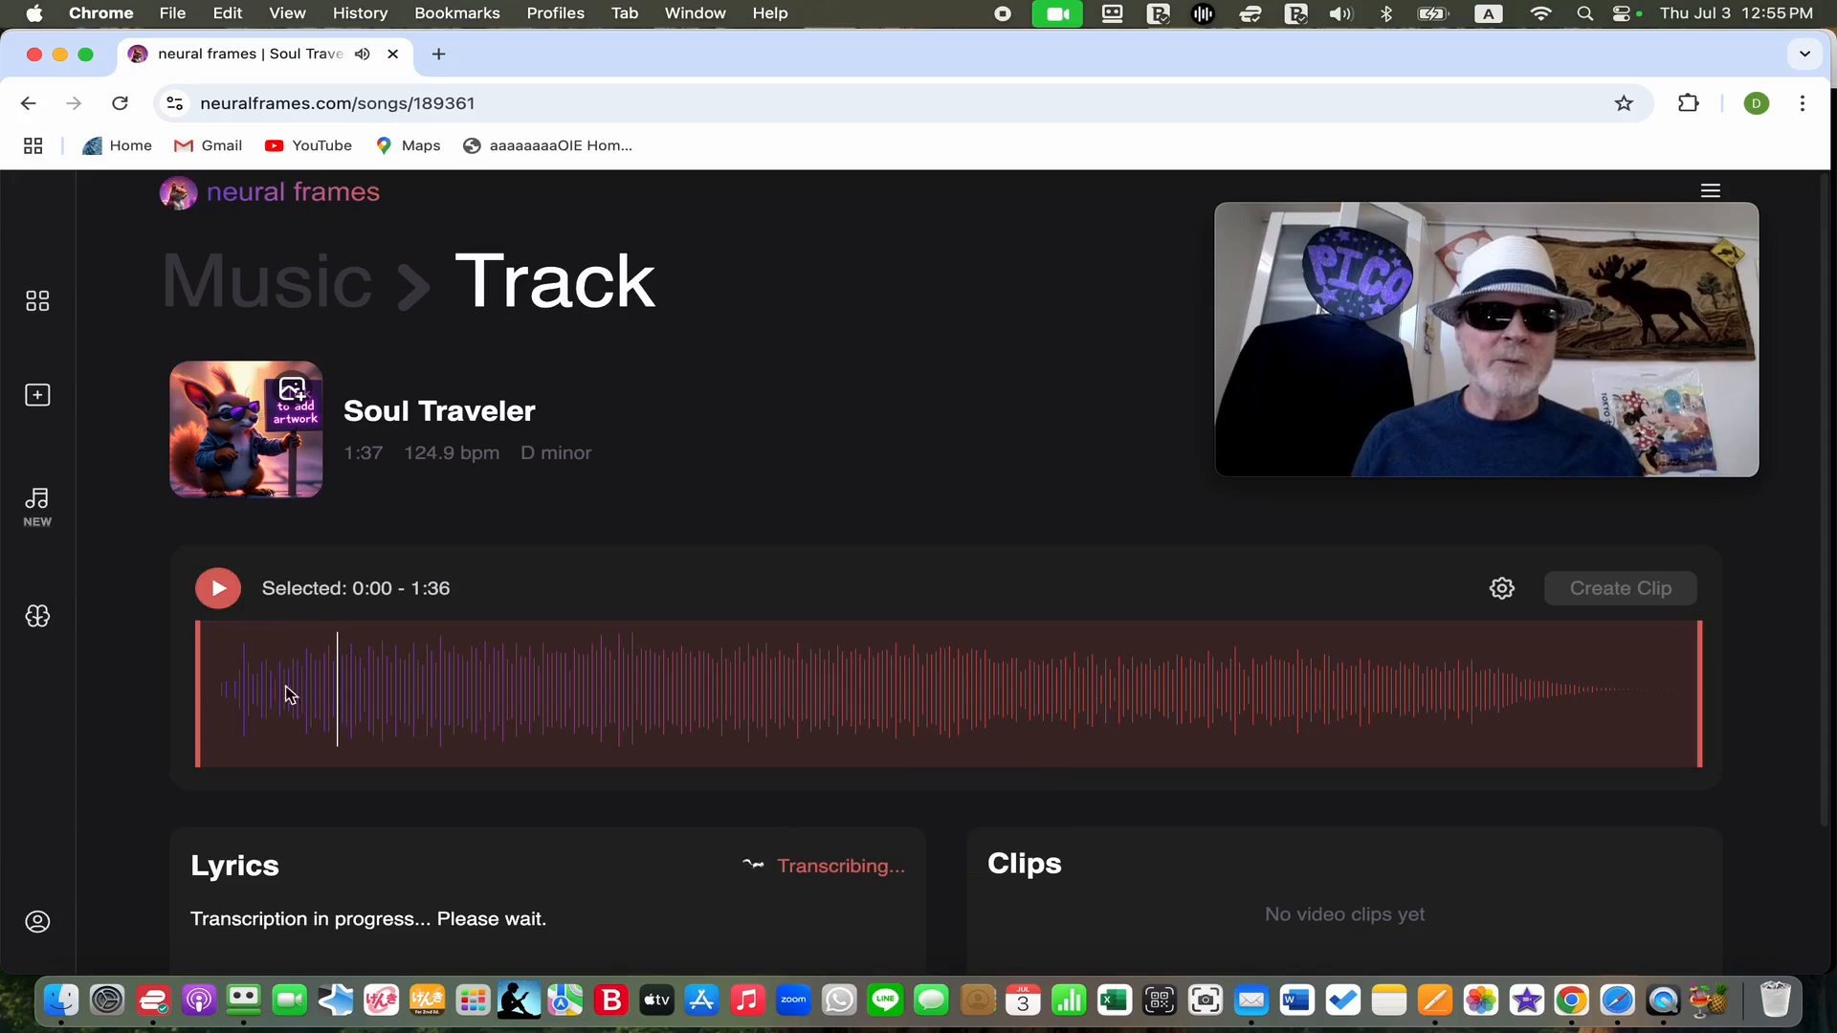
Trim the Soul Traveler selection to 0:00 - 1:31 and create a clip from it
{"action": "left_click_drag", "start_coordinate": [226, 703], "coordinate": [603, 689]}
{"action": "left_click_drag", "start_coordinate": [241, 701], "coordinate": [205, 696]}
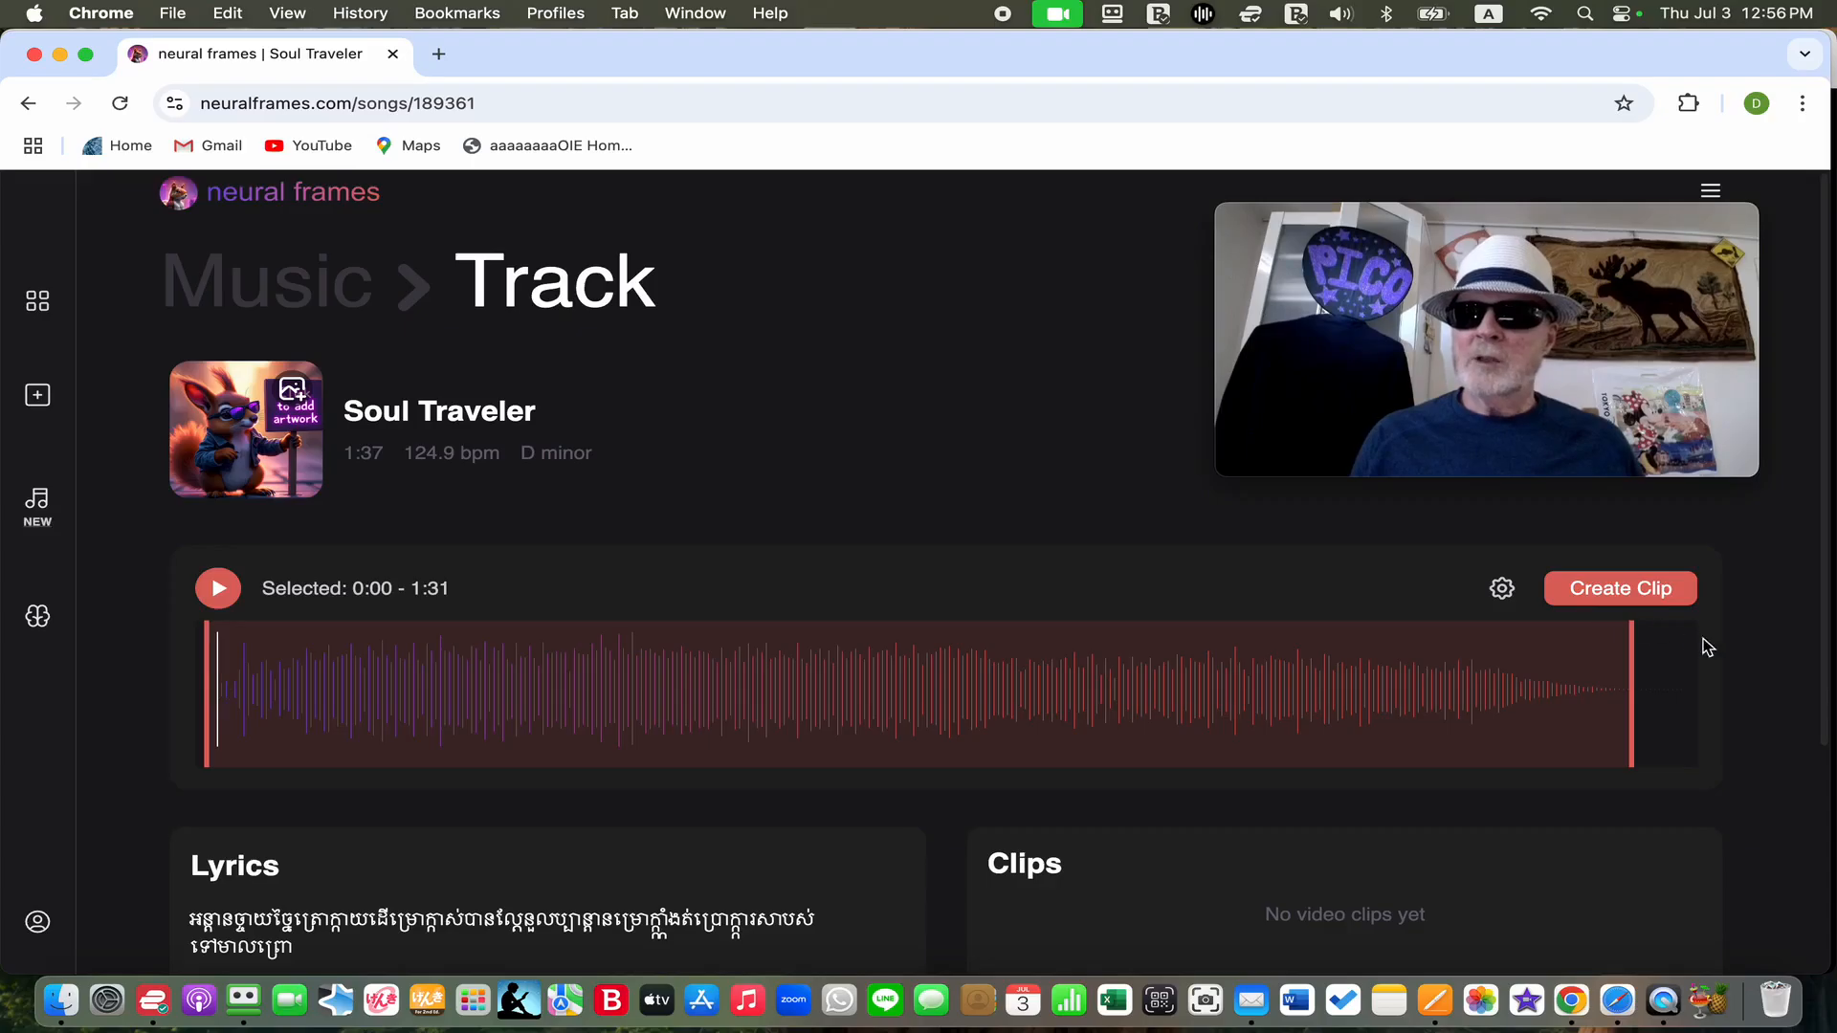
{"action": "left_click", "coordinate": [1624, 591]}
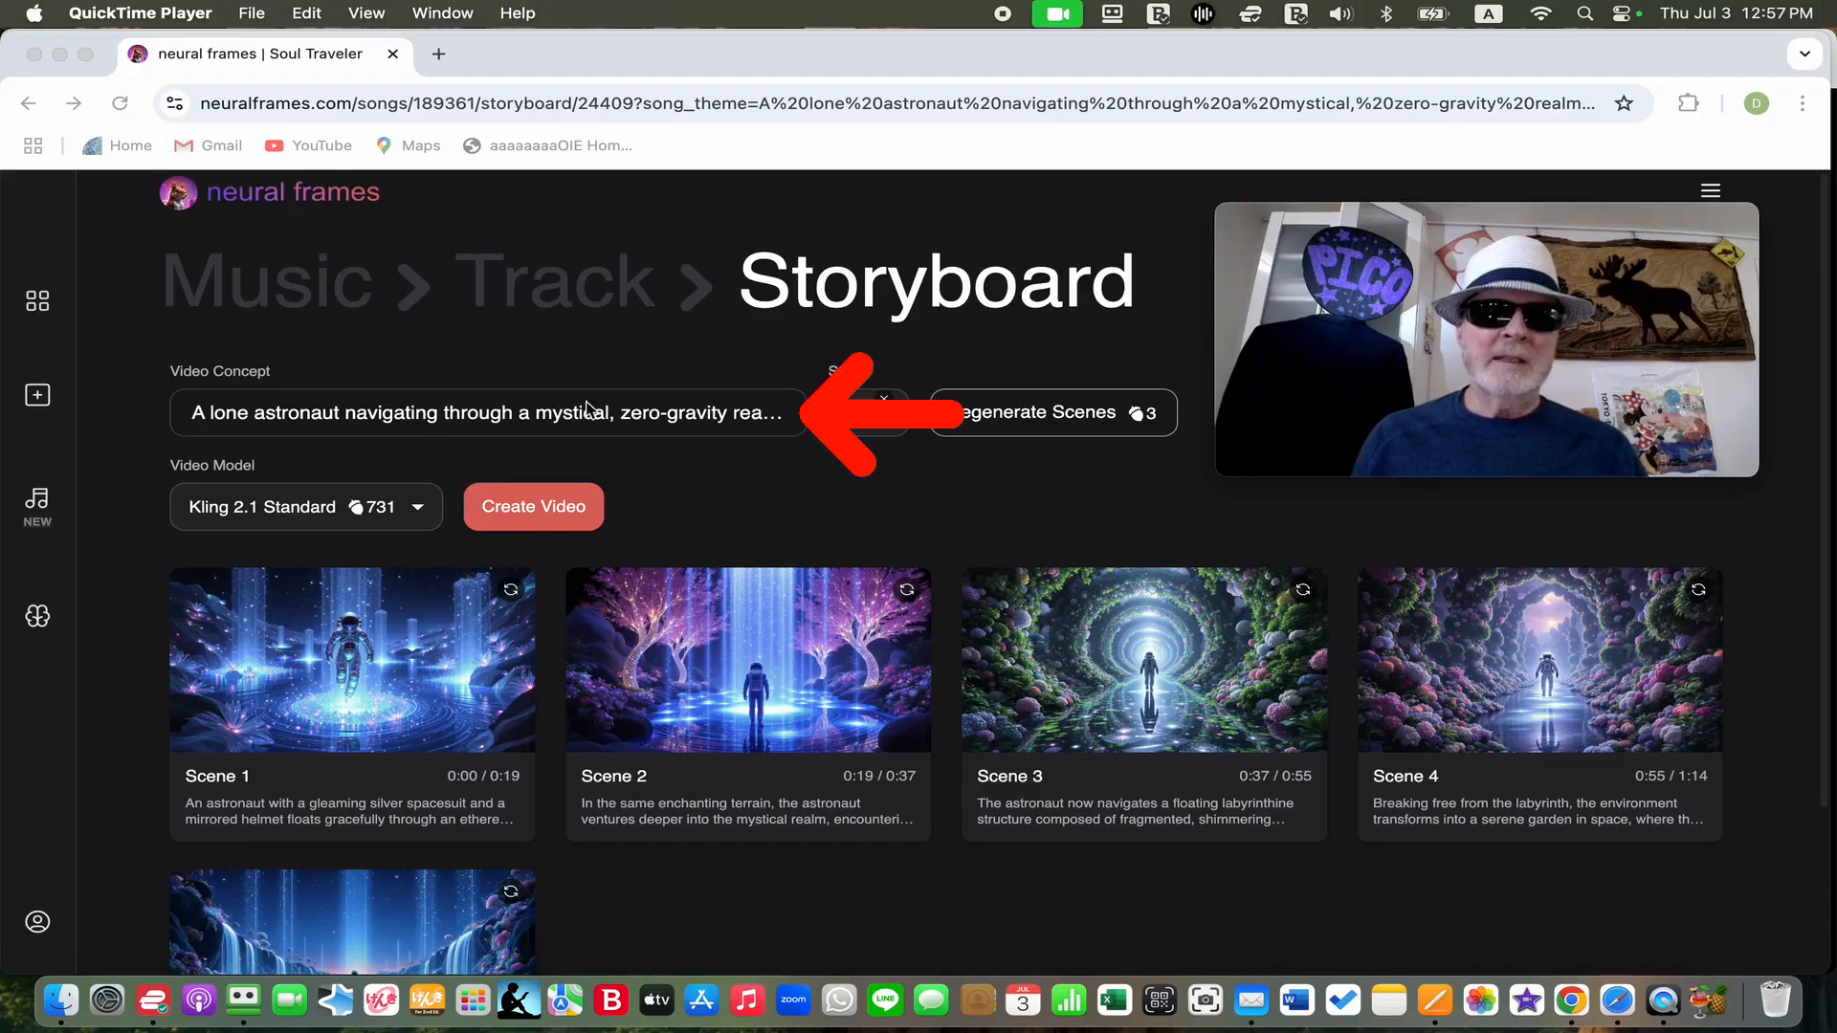
Review the storyboard's video concept, style image and the list of available video models
{"action": "left_click", "coordinate": [656, 422]}
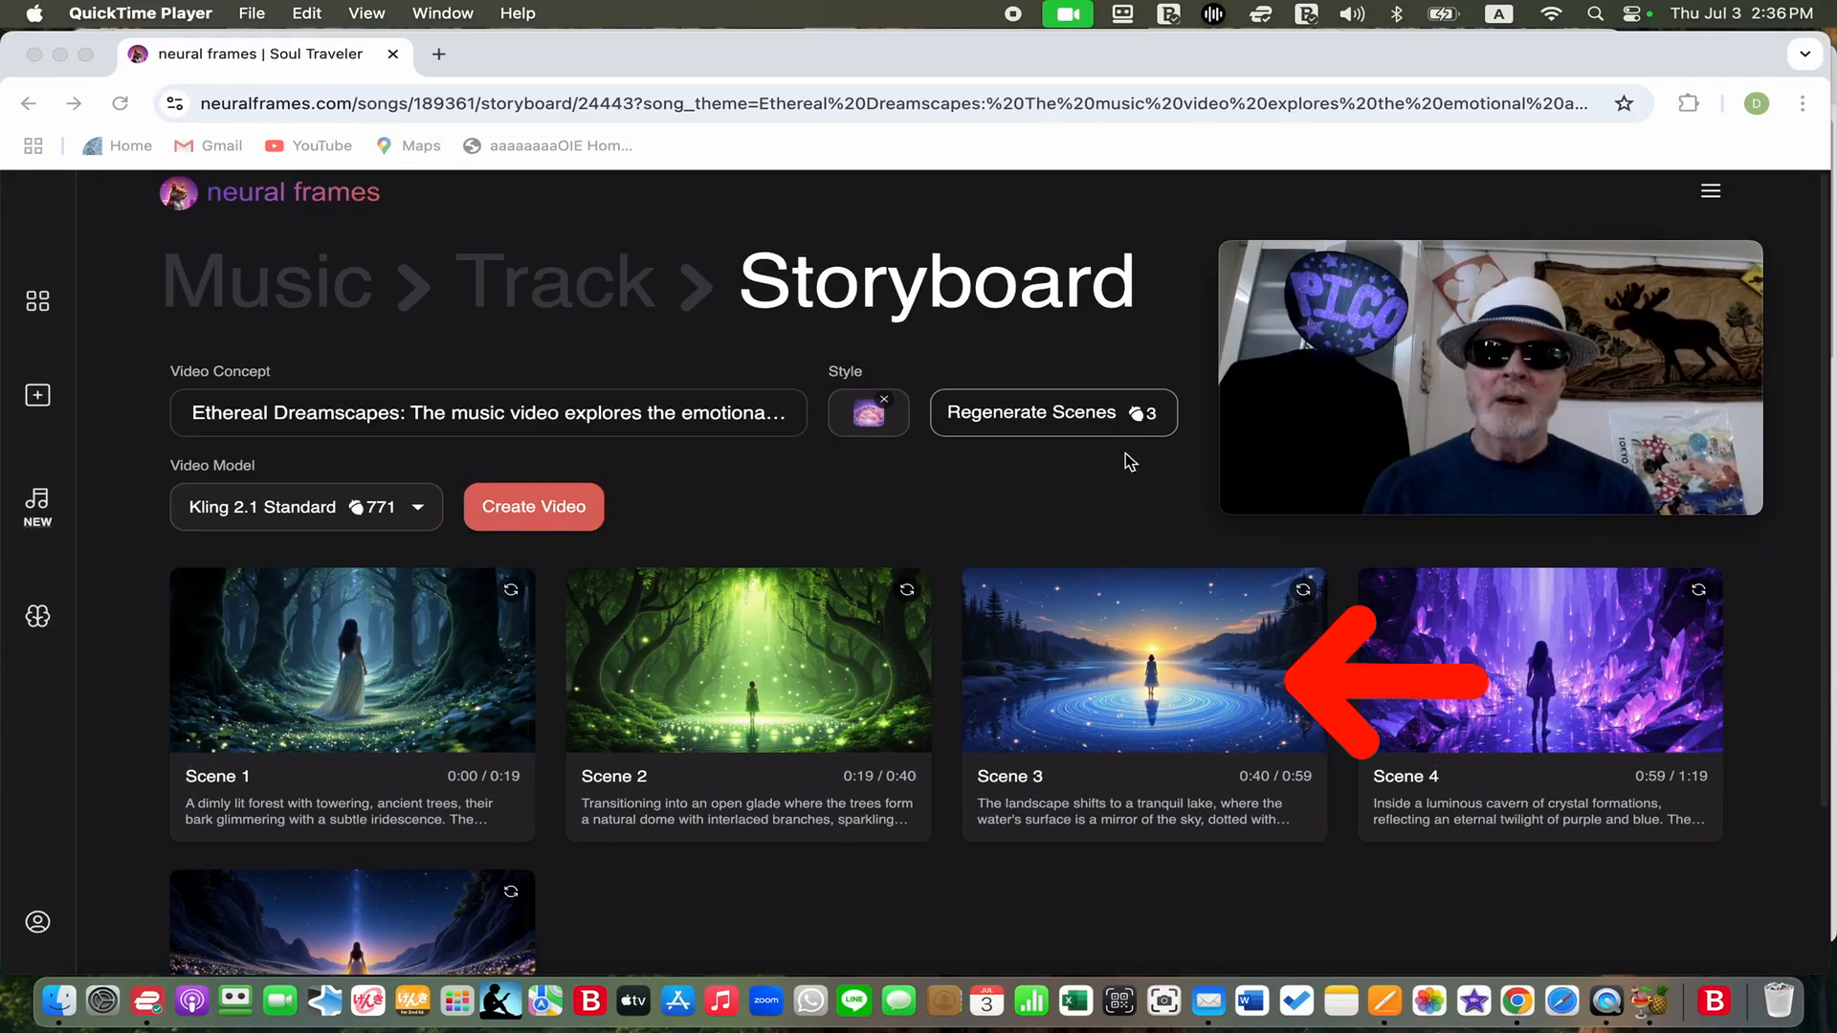
{"action": "left_click", "coordinate": [888, 425]}
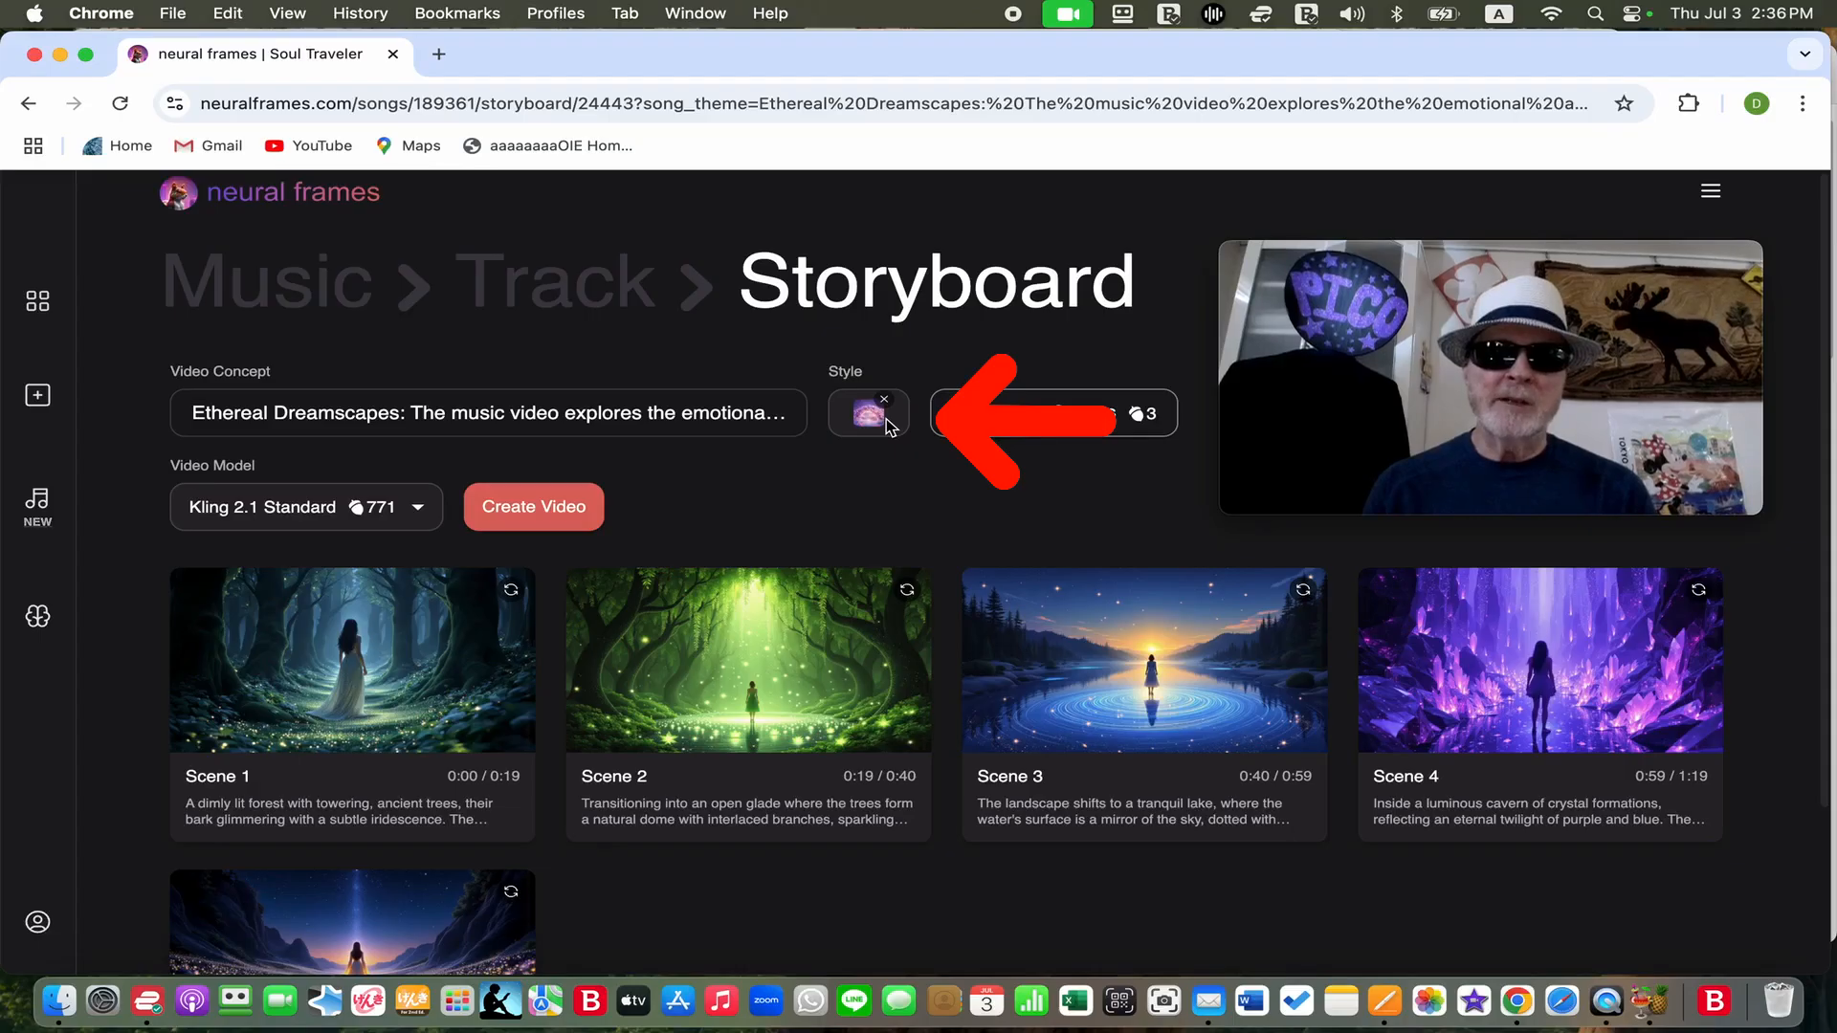
{"action": "left_click", "coordinate": [888, 425]}
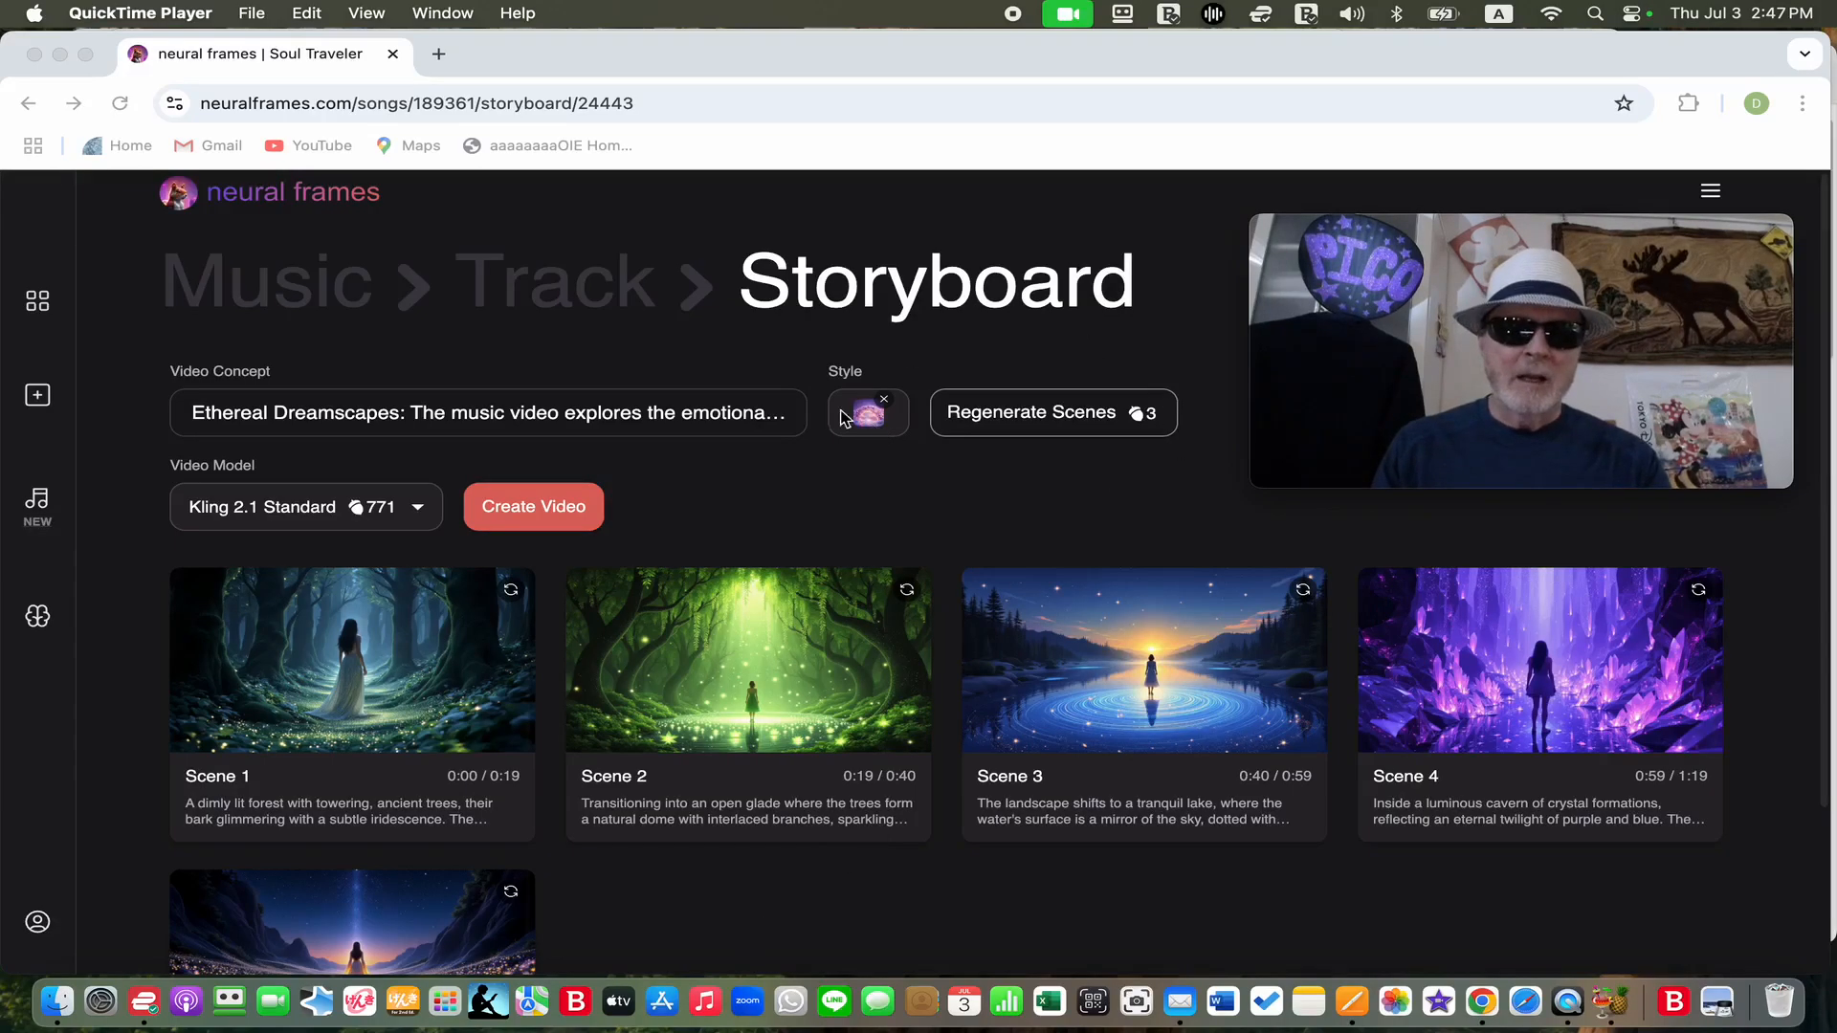
{"action": "left_click", "coordinate": [423, 516]}
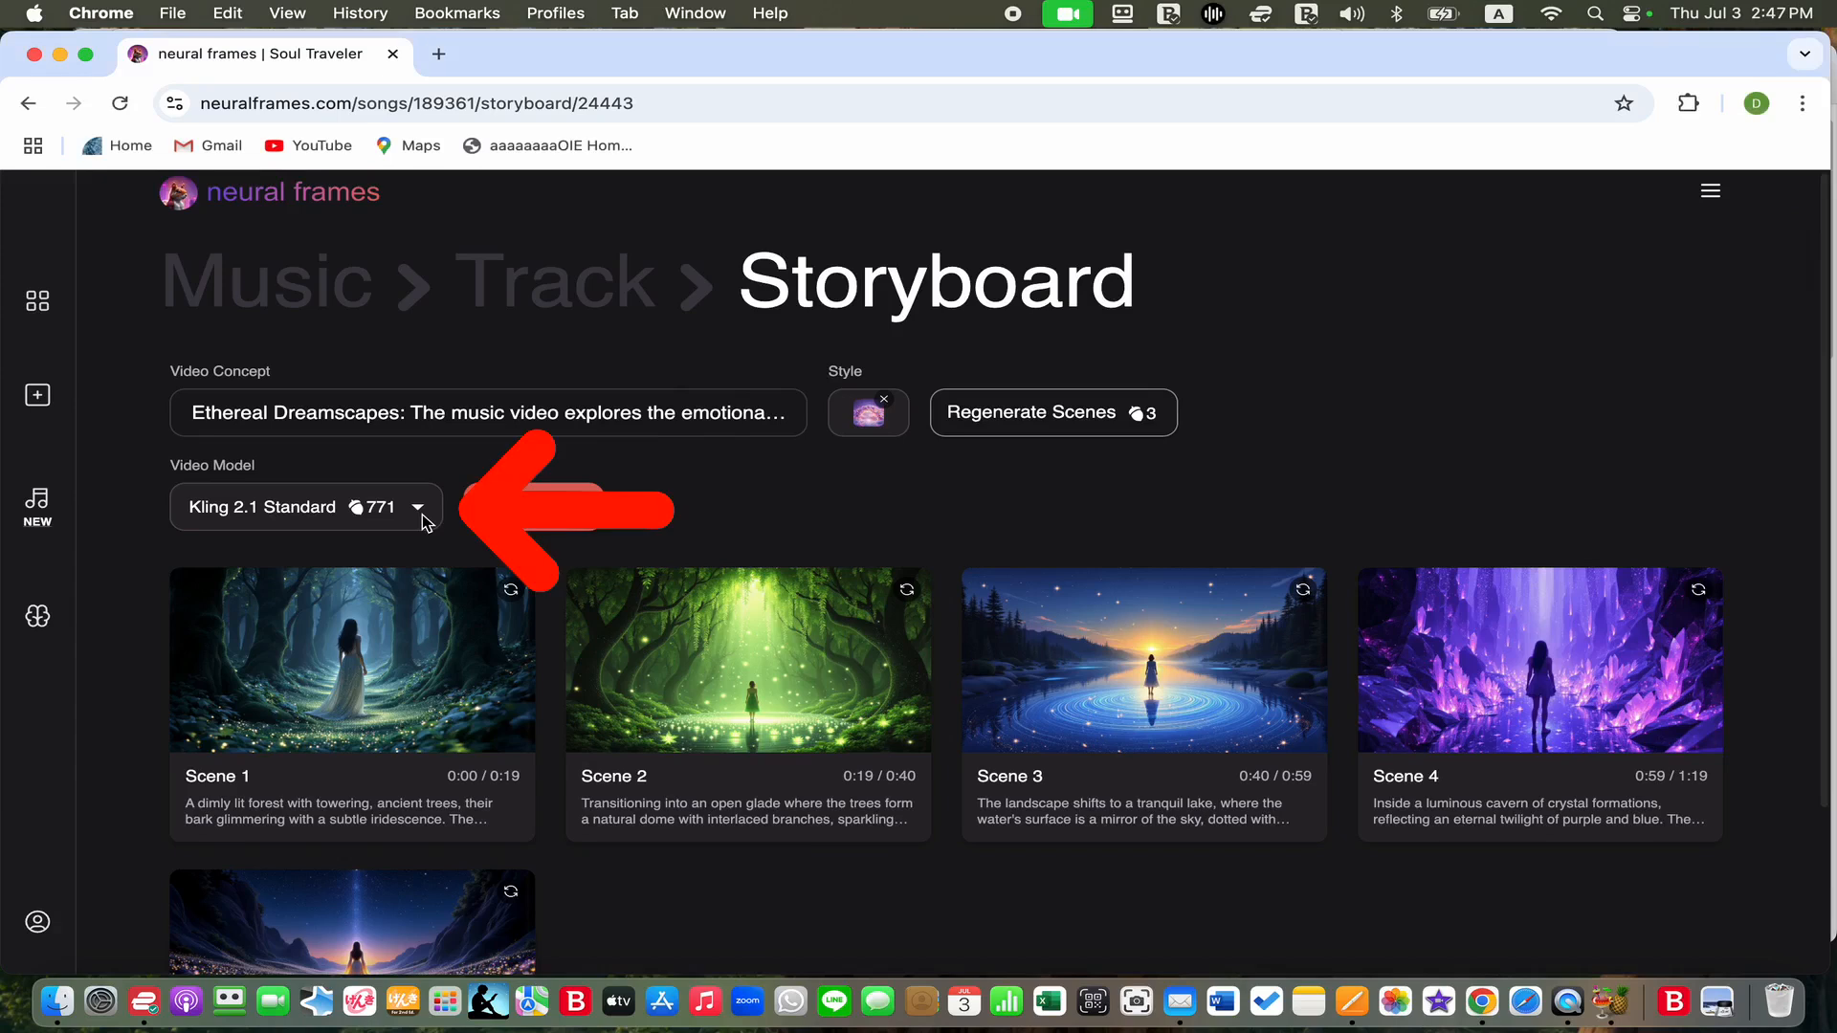
{"action": "left_click", "coordinate": [421, 512]}
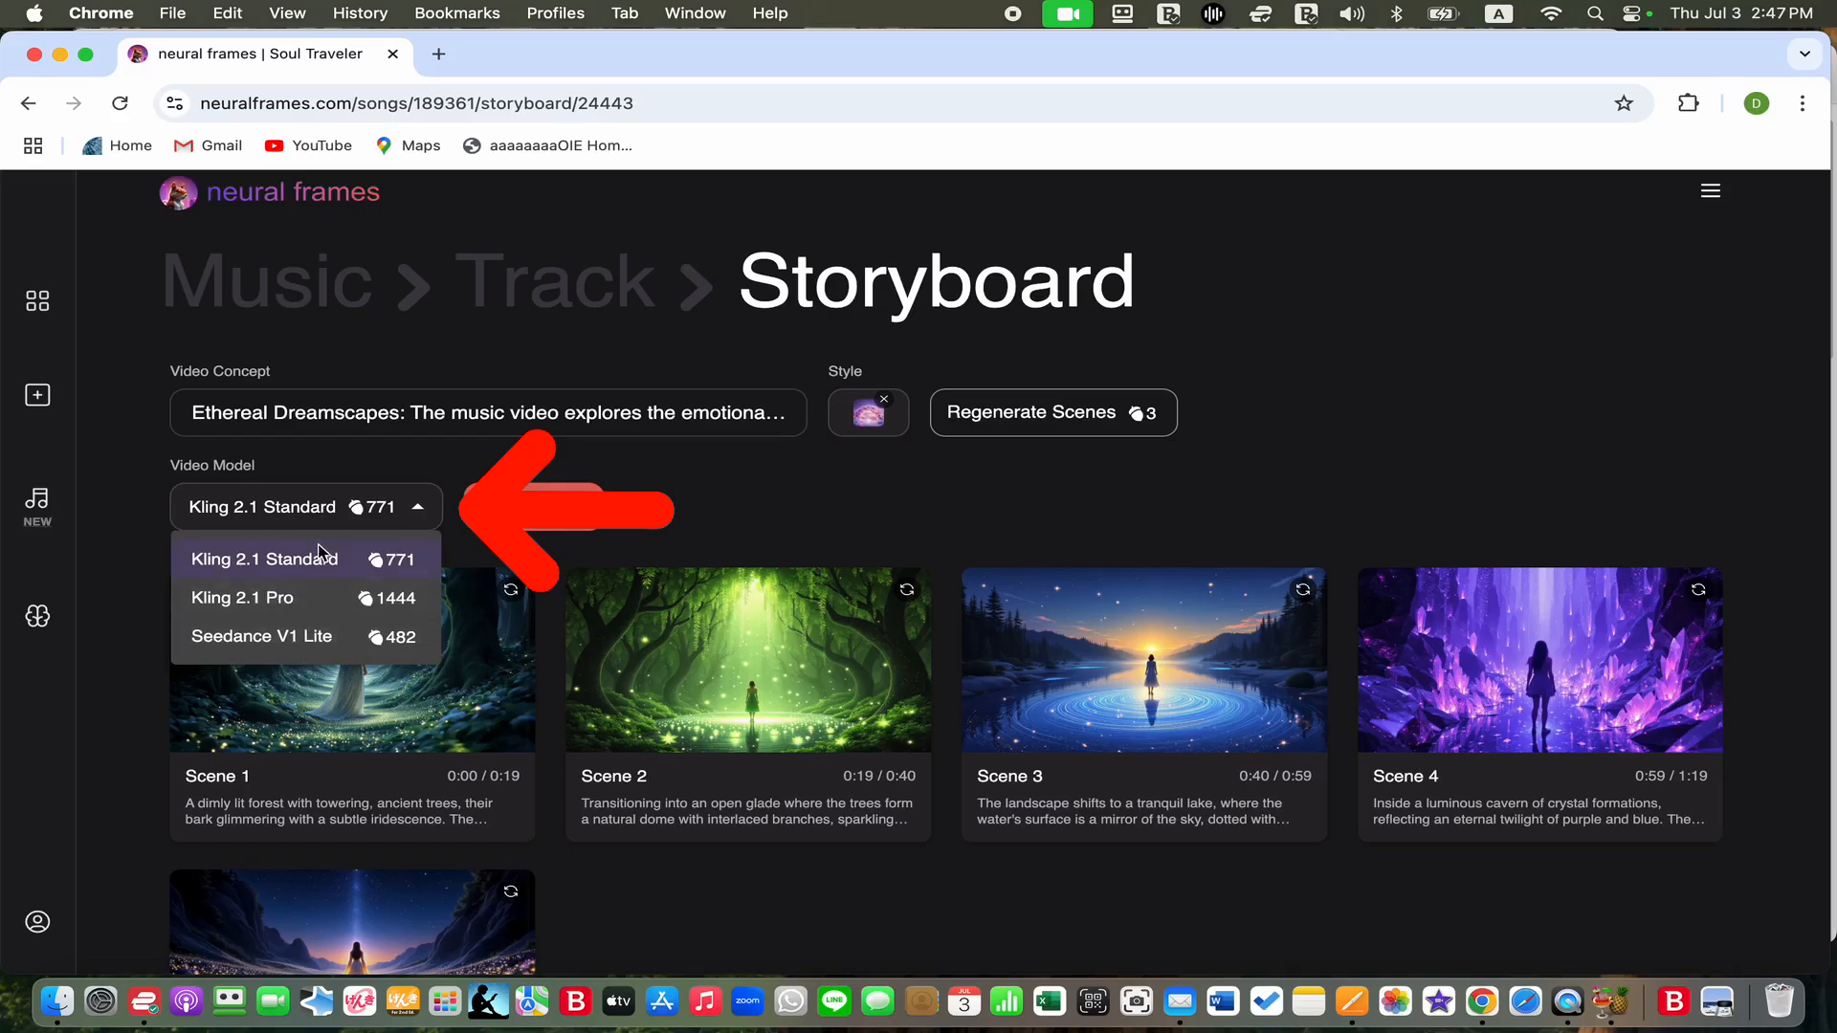
{"action": "left_click", "coordinate": [694, 500]}
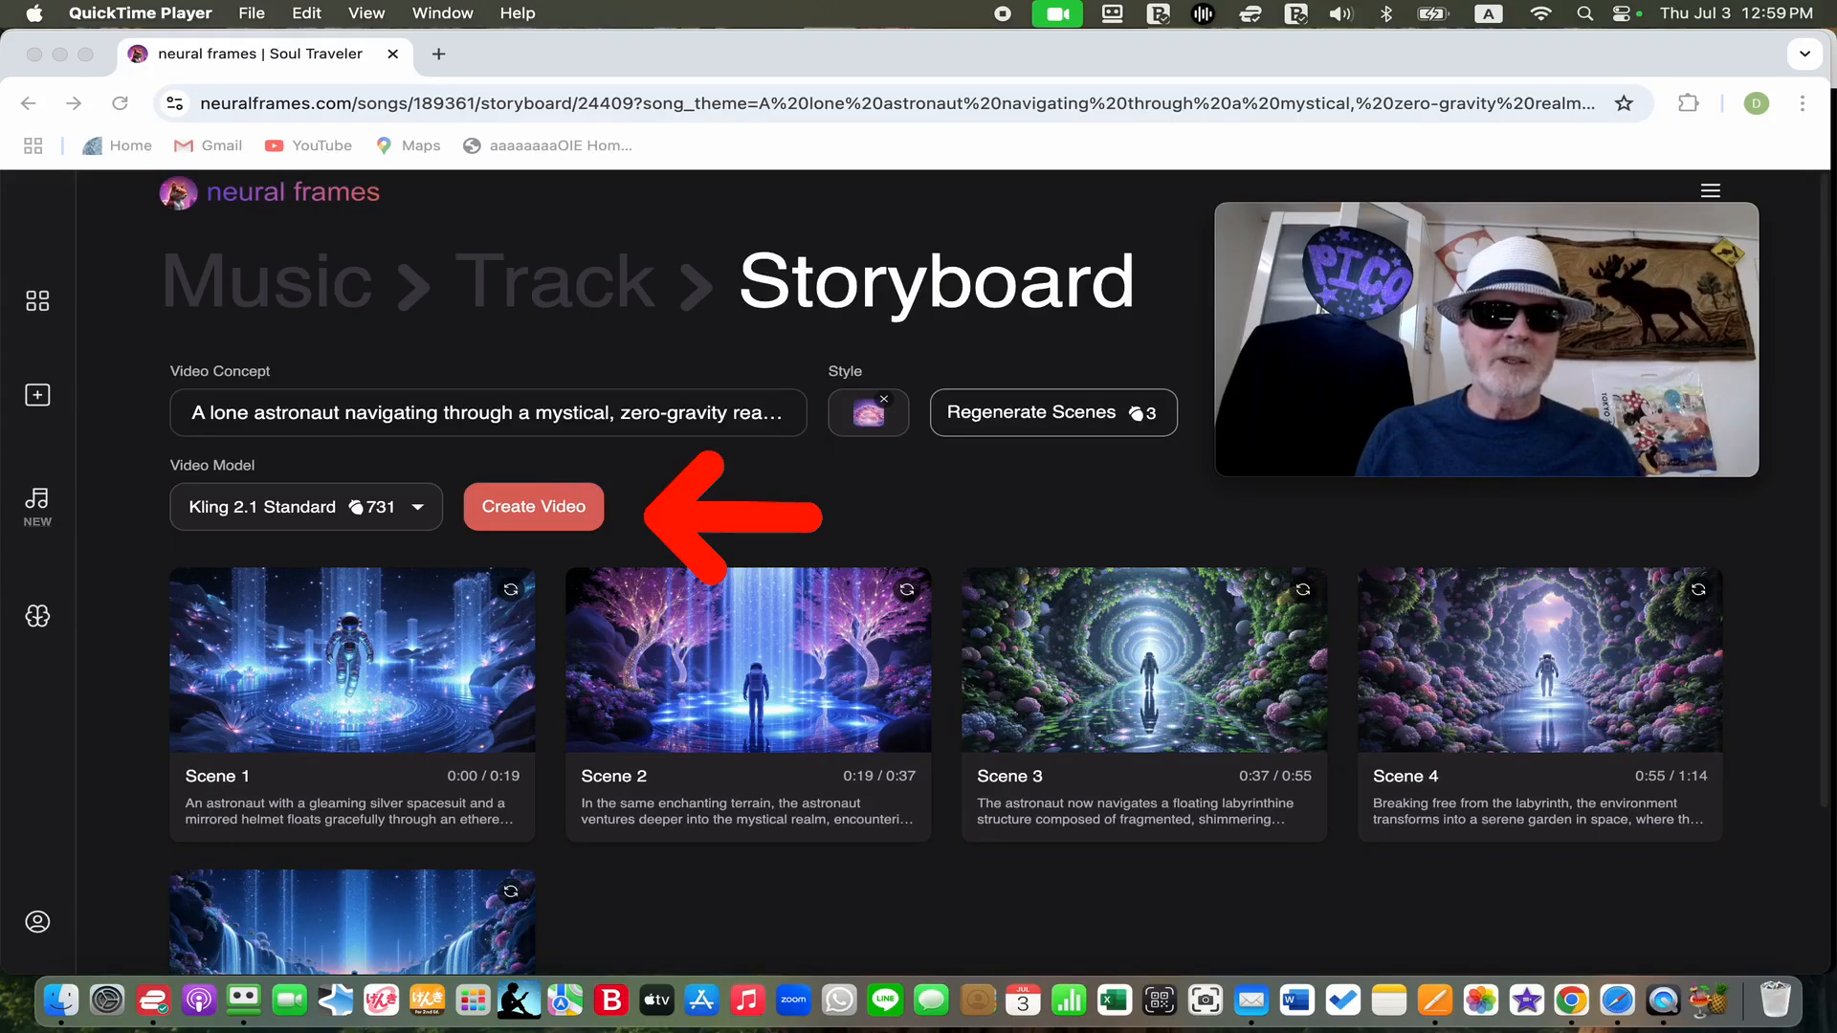
Create the video from the lone astronaut storyboard with the Kling 2.1 Standard model
{"action": "left_click", "coordinate": [582, 511]}
{"action": "left_click", "coordinate": [580, 512]}
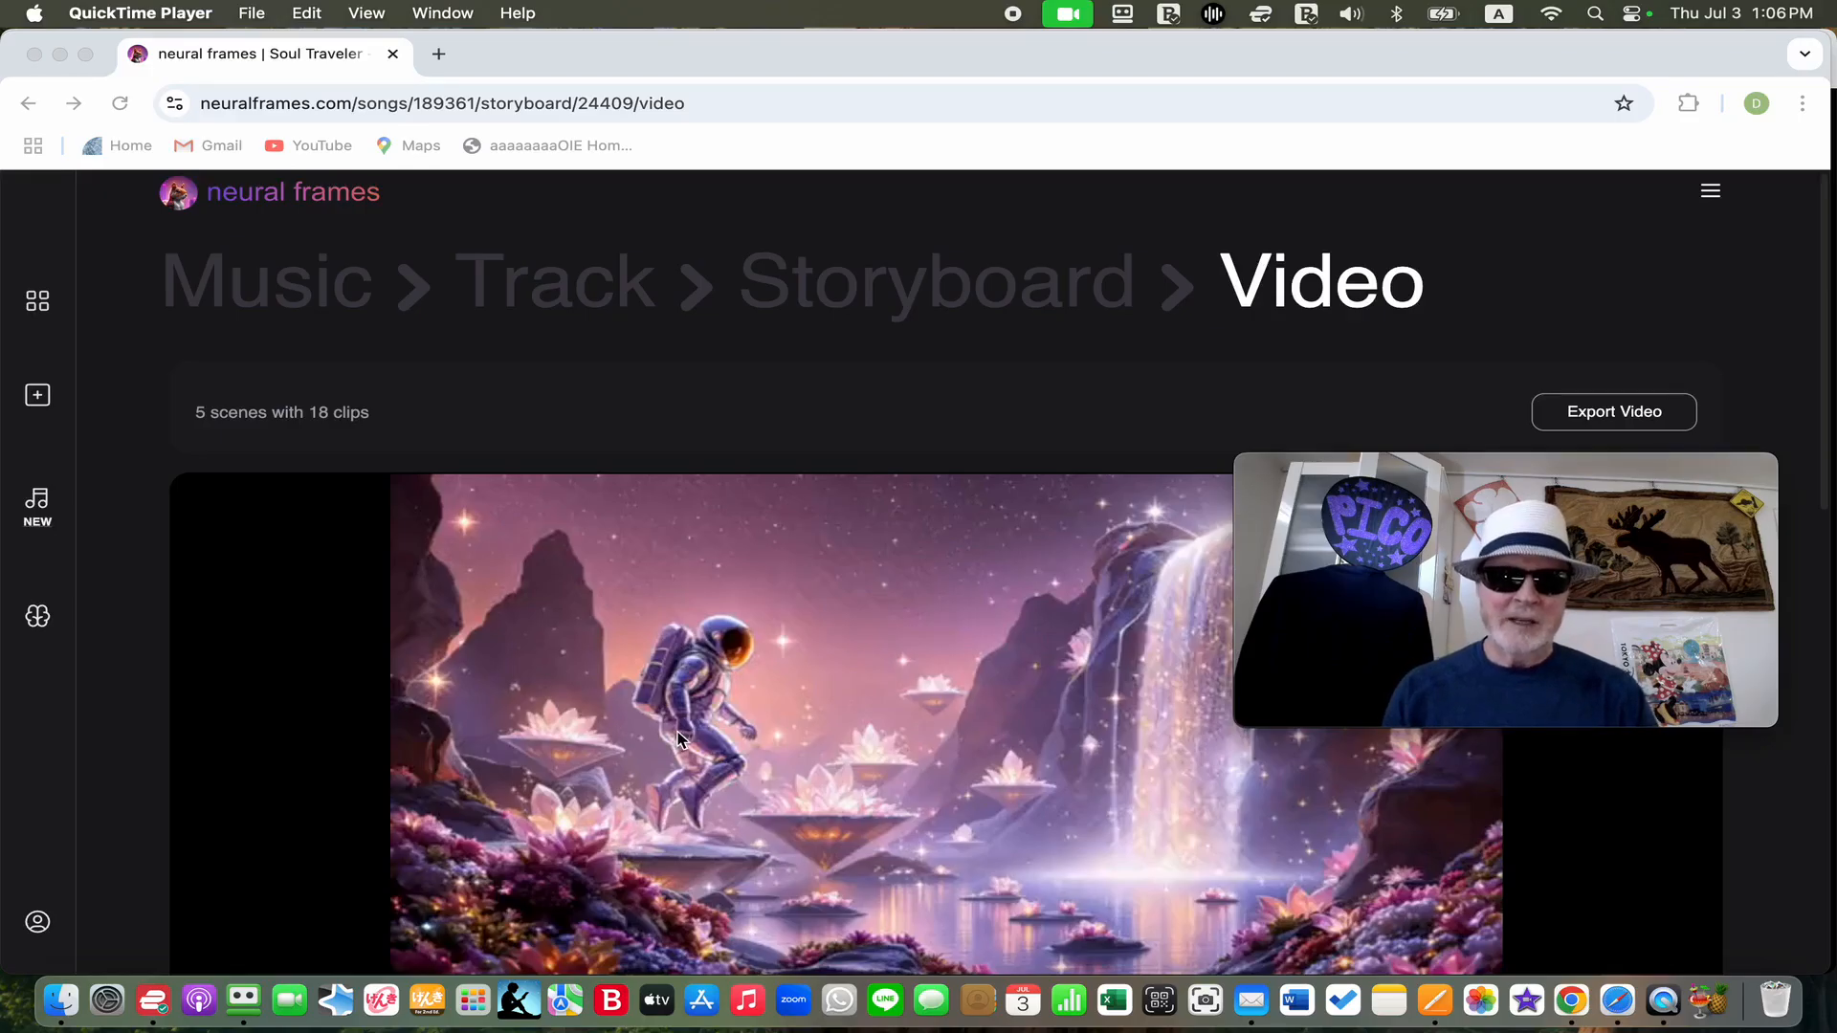
Examine the generated video's preview, its scene details and the clip prompts for Scene 1
{"action": "scroll", "coordinate": [678, 739], "scroll_direction": "down", "scroll_amount": 3}
{"action": "scroll", "coordinate": [678, 740], "scroll_direction": "down", "scroll_amount": 4}
{"action": "scroll", "coordinate": [676, 740], "scroll_direction": "down", "scroll_amount": 3}
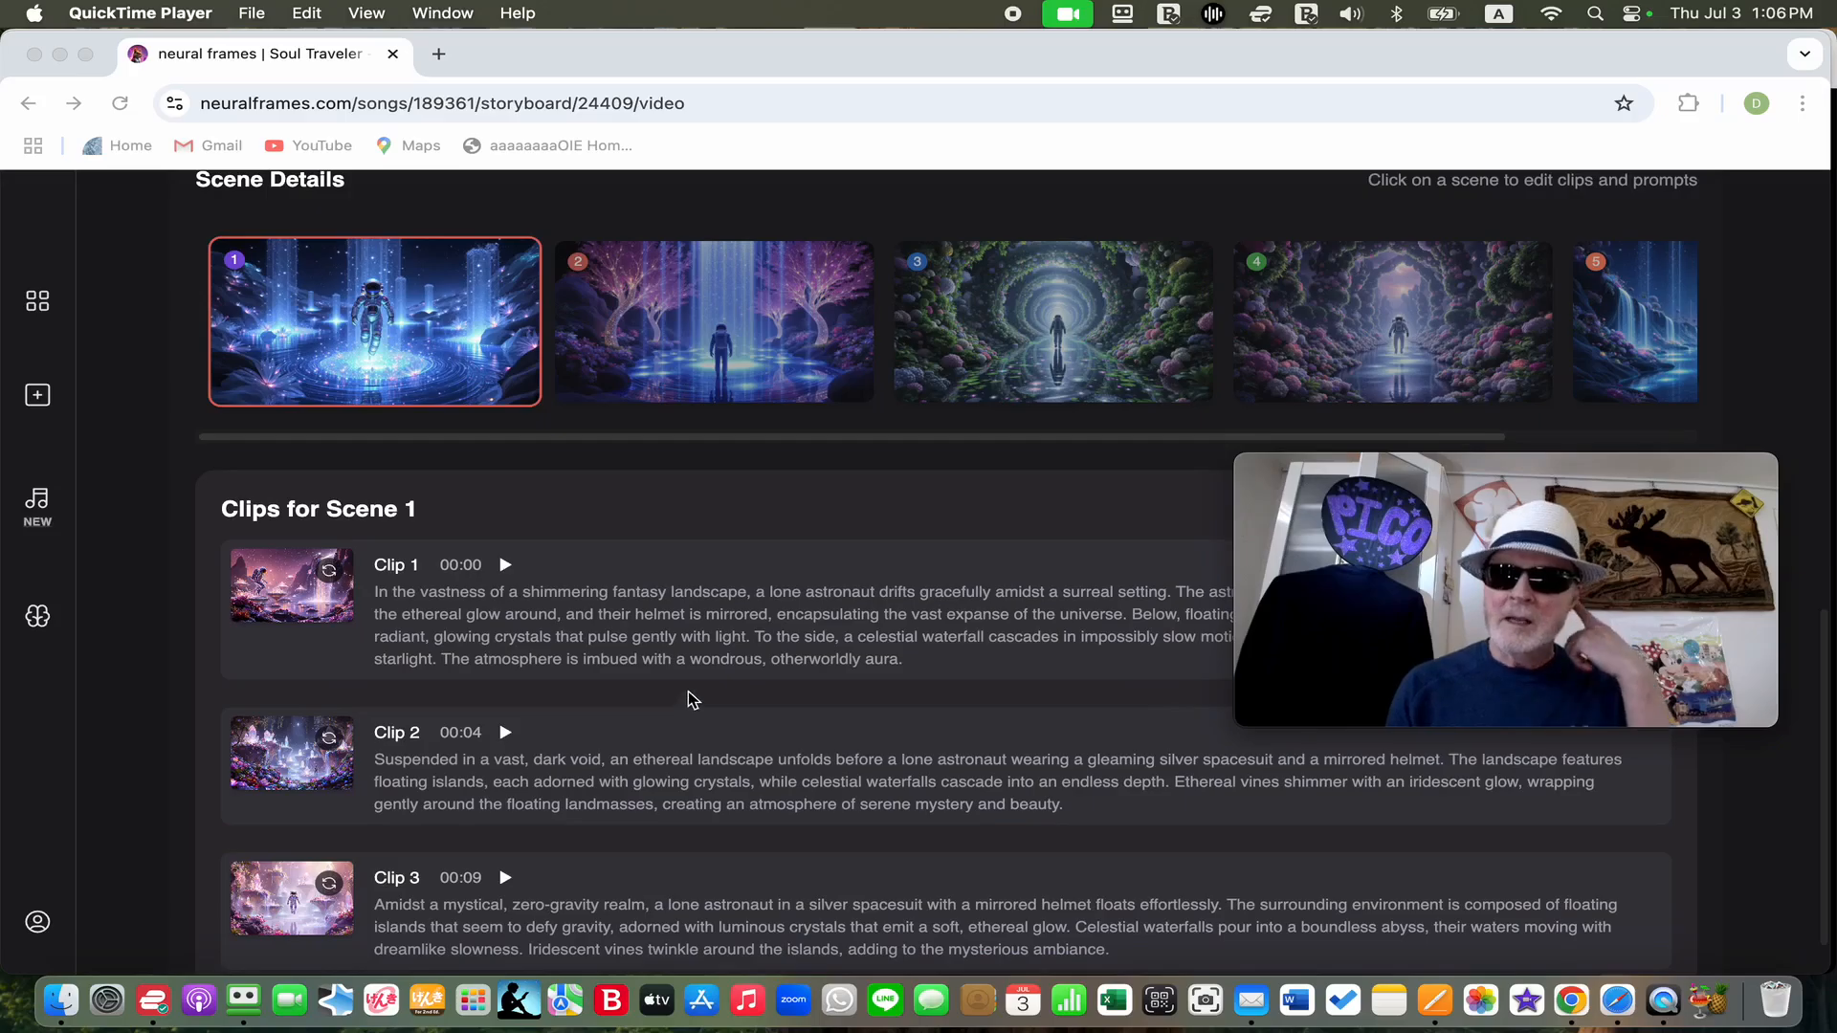
{"action": "scroll", "coordinate": [693, 685], "scroll_direction": "up", "scroll_amount": 5}
{"action": "scroll", "coordinate": [688, 685], "scroll_direction": "down", "scroll_amount": 6}
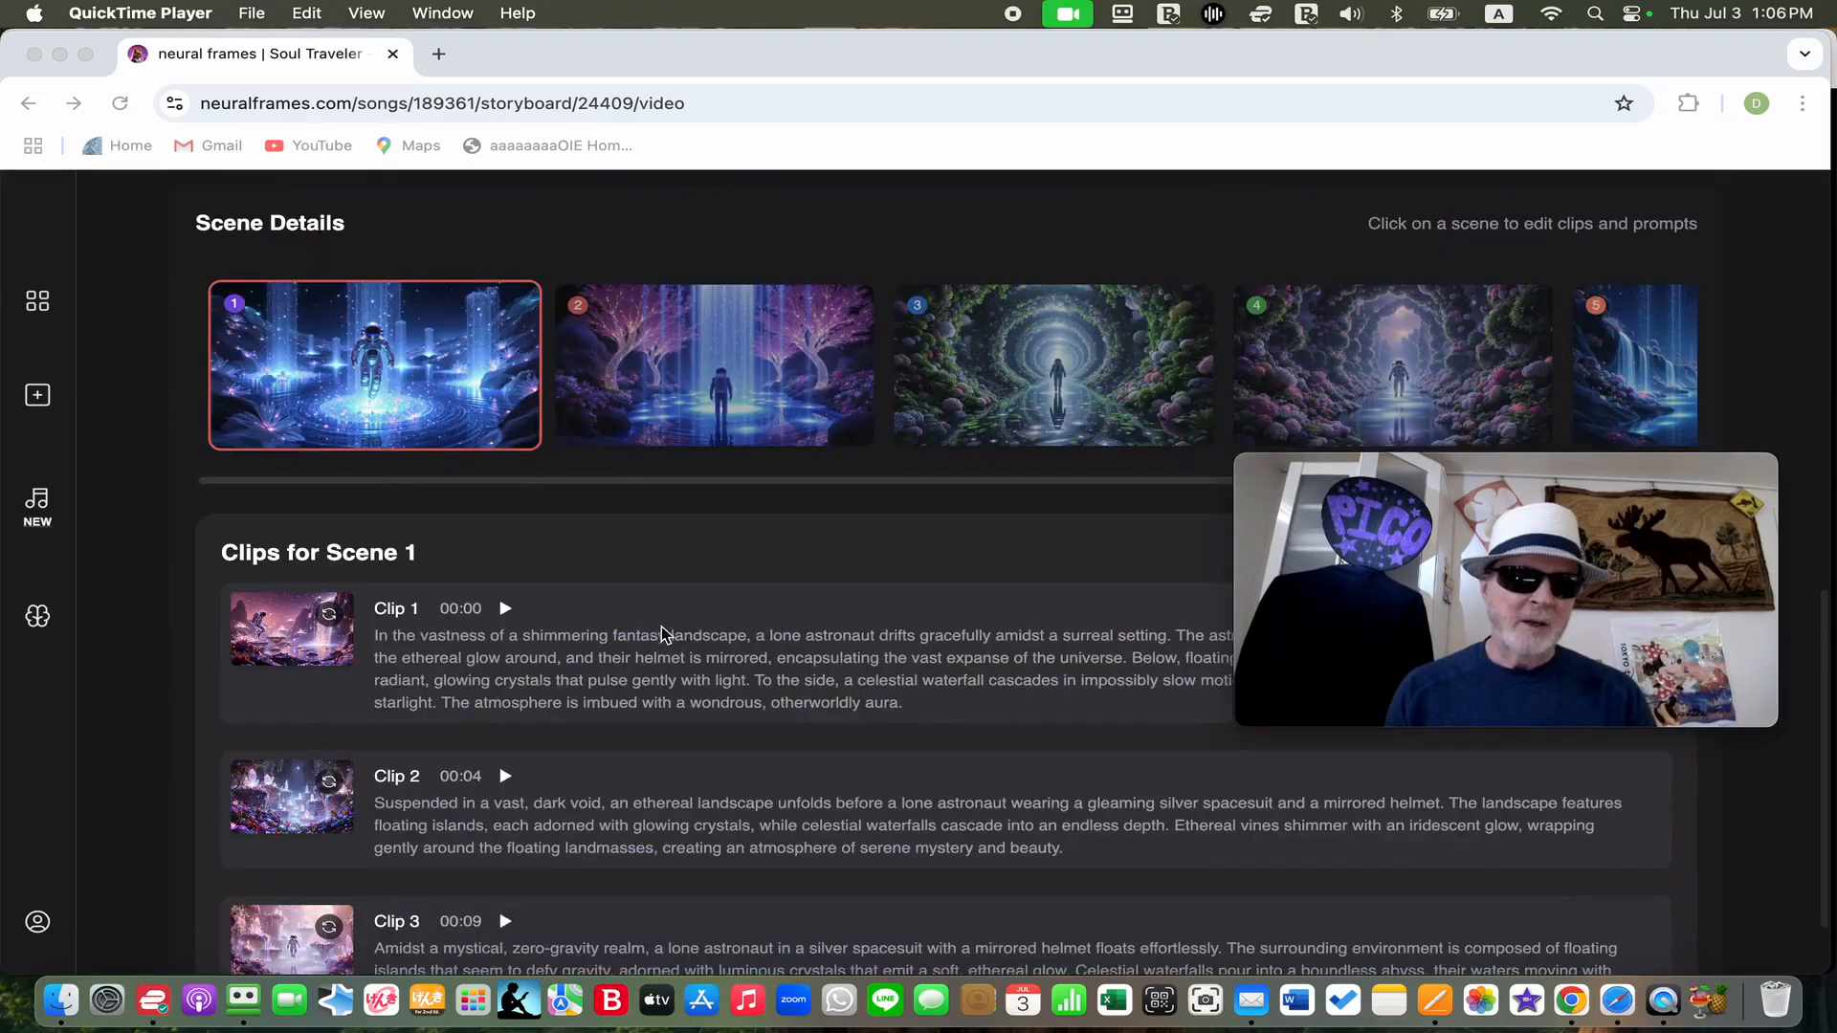
{"action": "scroll", "coordinate": [678, 650], "scroll_direction": "up", "scroll_amount": 10}
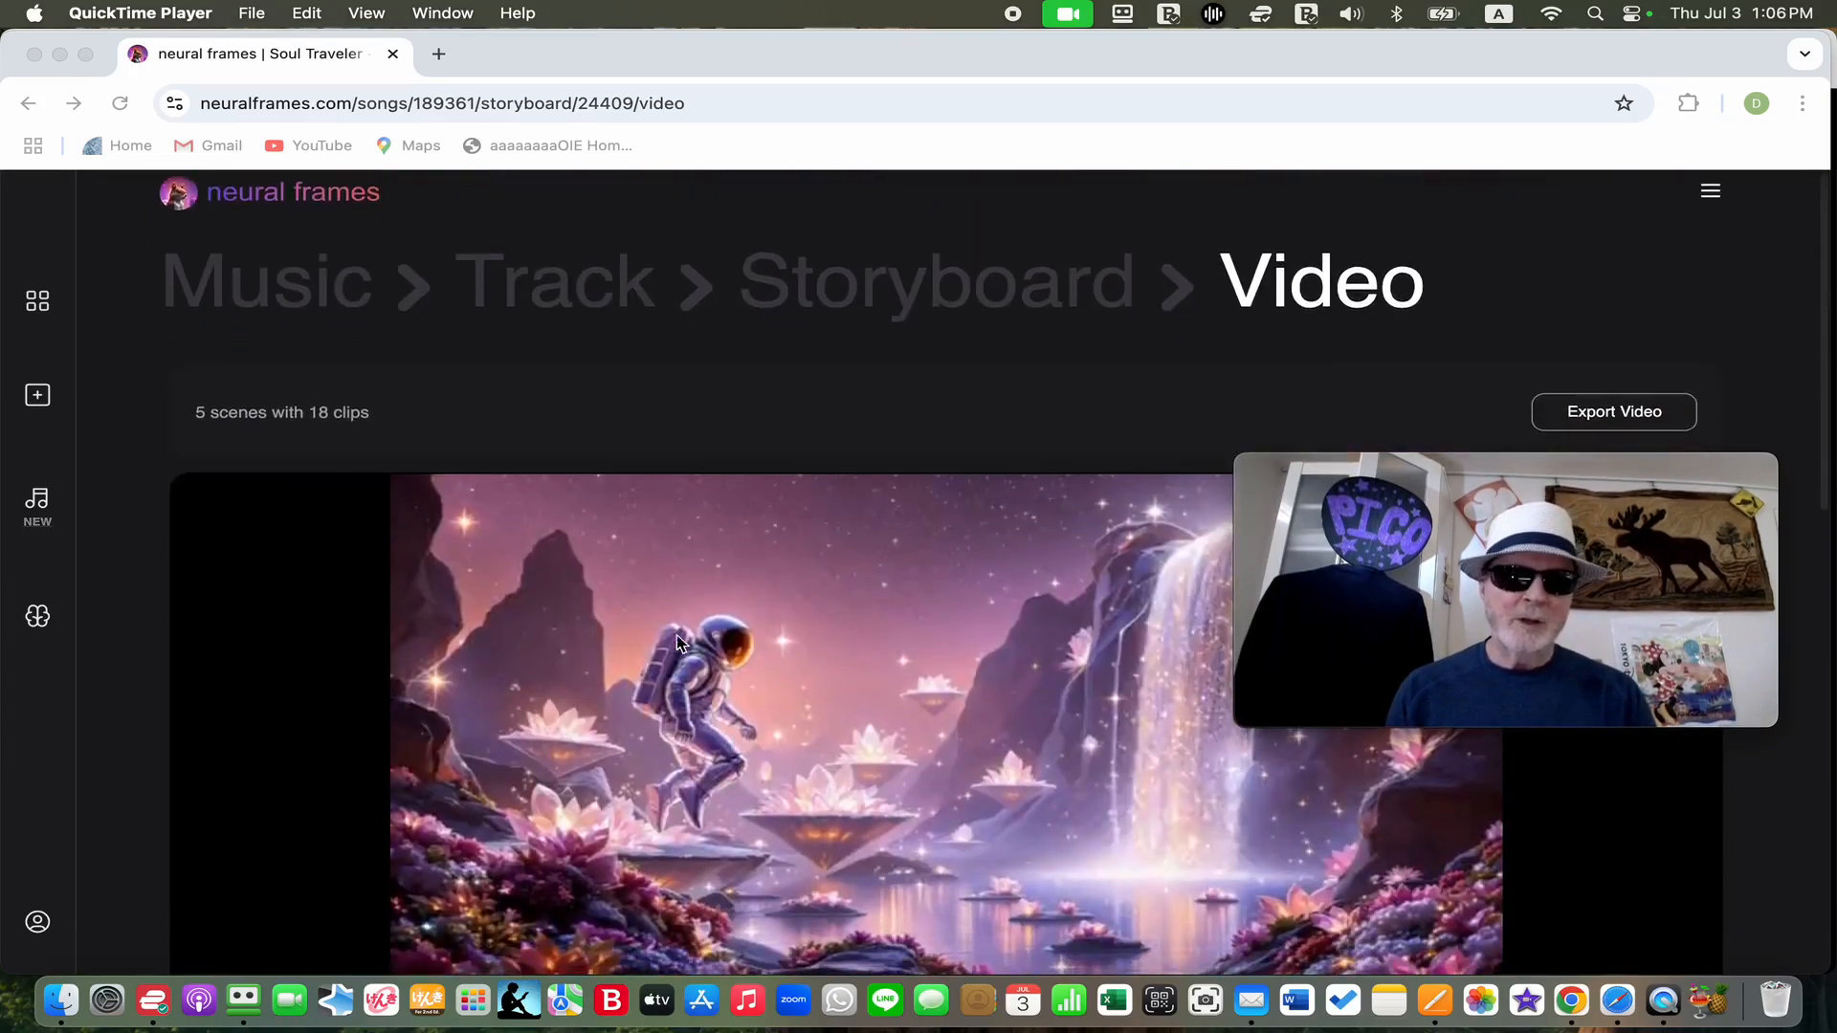
{"action": "scroll", "coordinate": [703, 569], "scroll_direction": "down", "scroll_amount": 3}
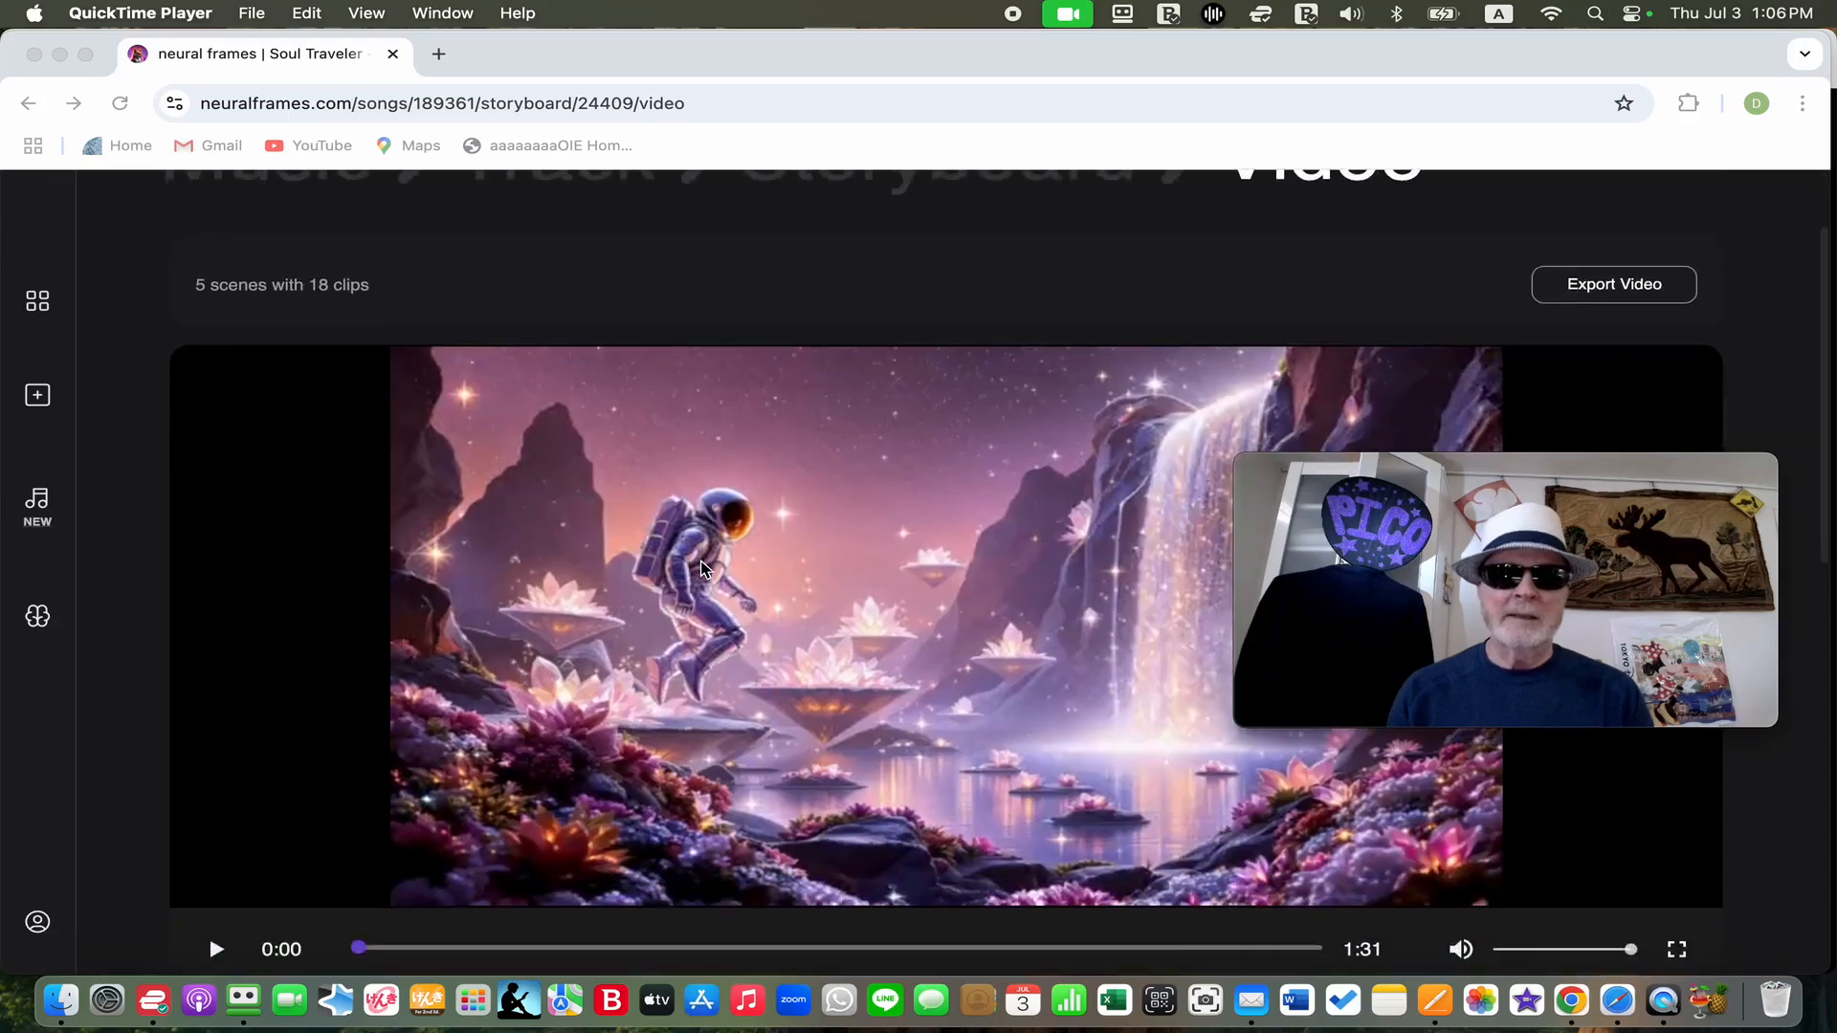
{"action": "scroll", "coordinate": [704, 569], "scroll_direction": "up", "scroll_amount": 2}
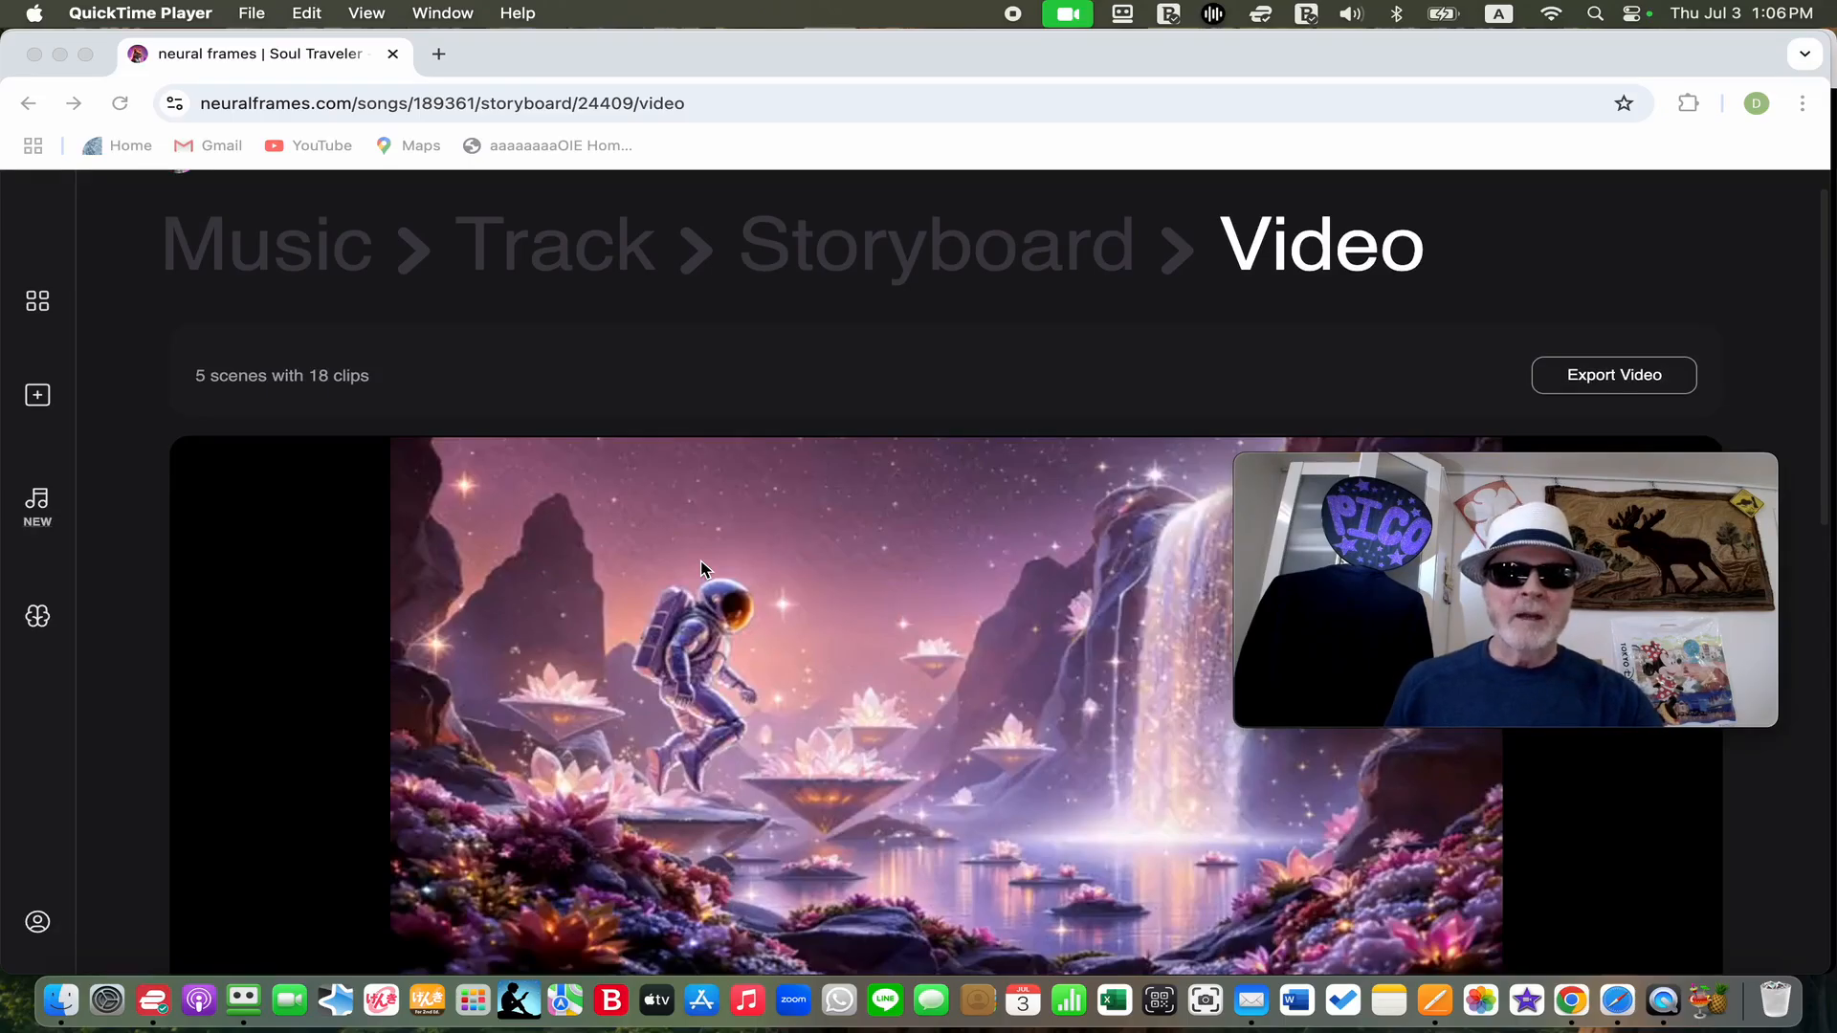
{"action": "scroll", "coordinate": [701, 569], "scroll_direction": "down", "scroll_amount": 9}
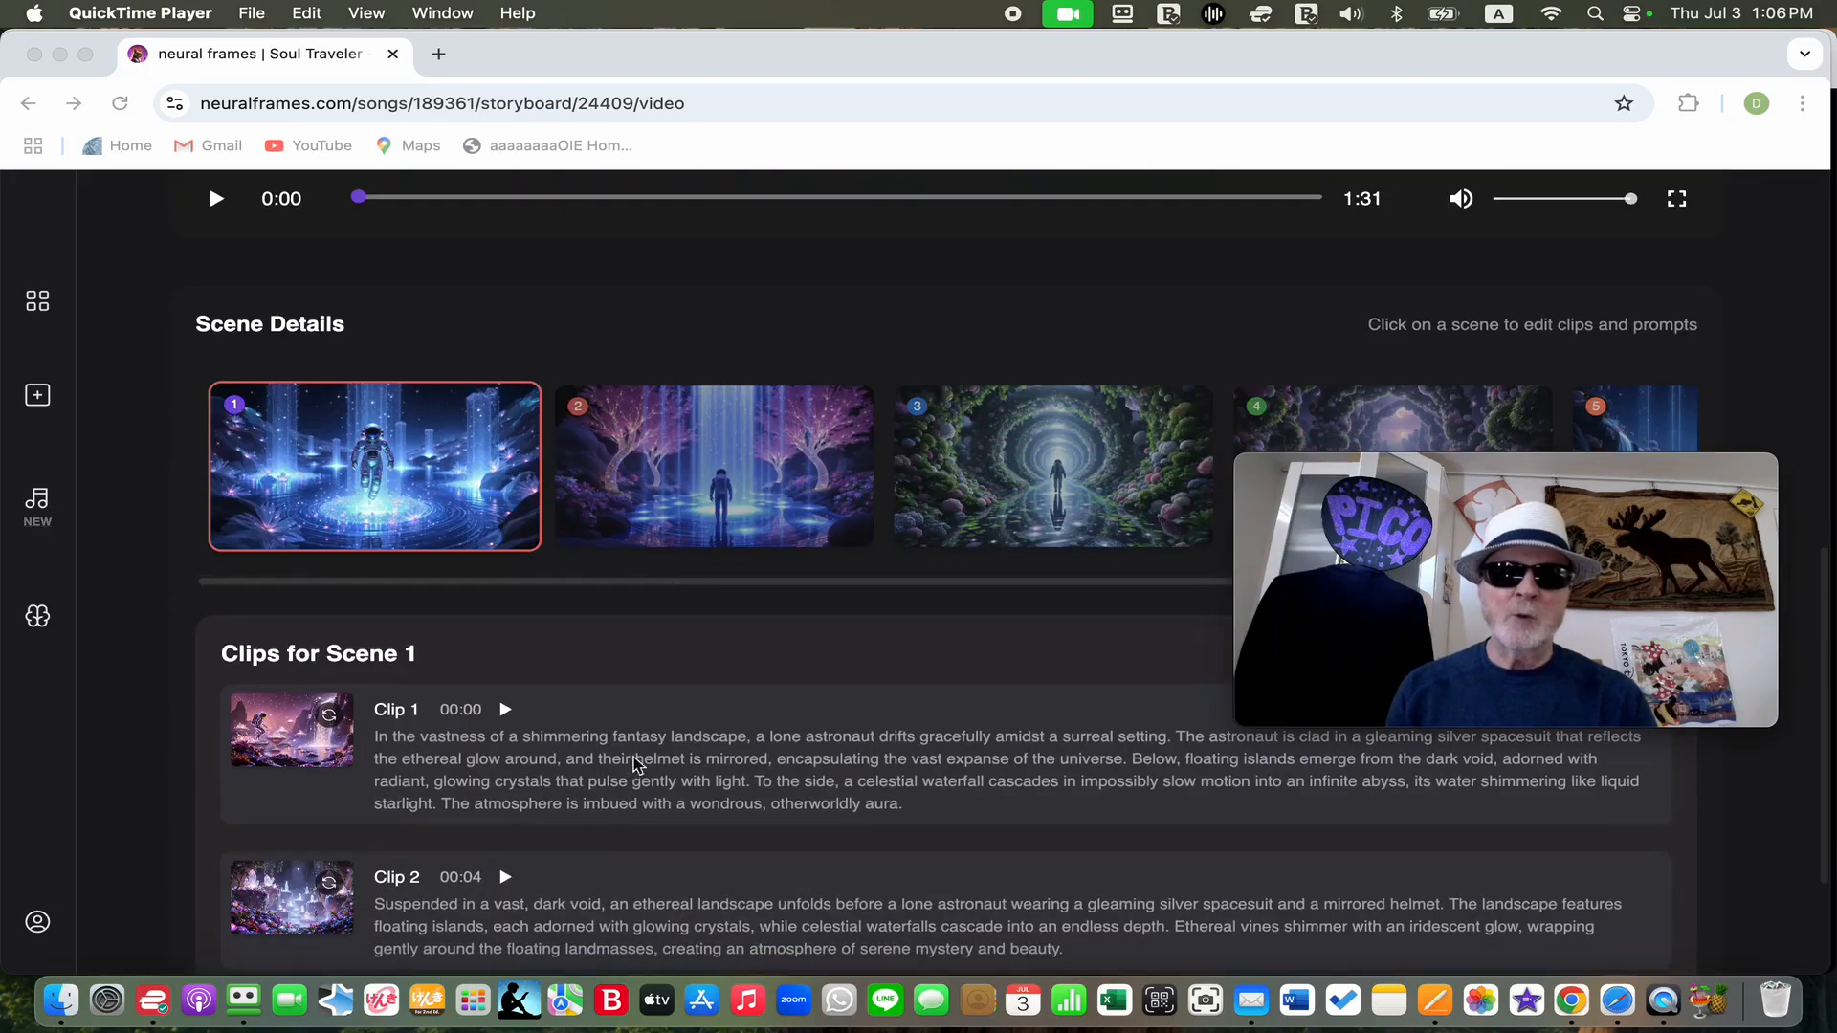
Export the Soul Traveler video with 2x Upscale enabled and without the publicity permission
{"action": "scroll", "coordinate": [767, 758], "scroll_direction": "down", "scroll_amount": 2}
{"action": "scroll", "coordinate": [765, 760], "scroll_direction": "up", "scroll_amount": 12}
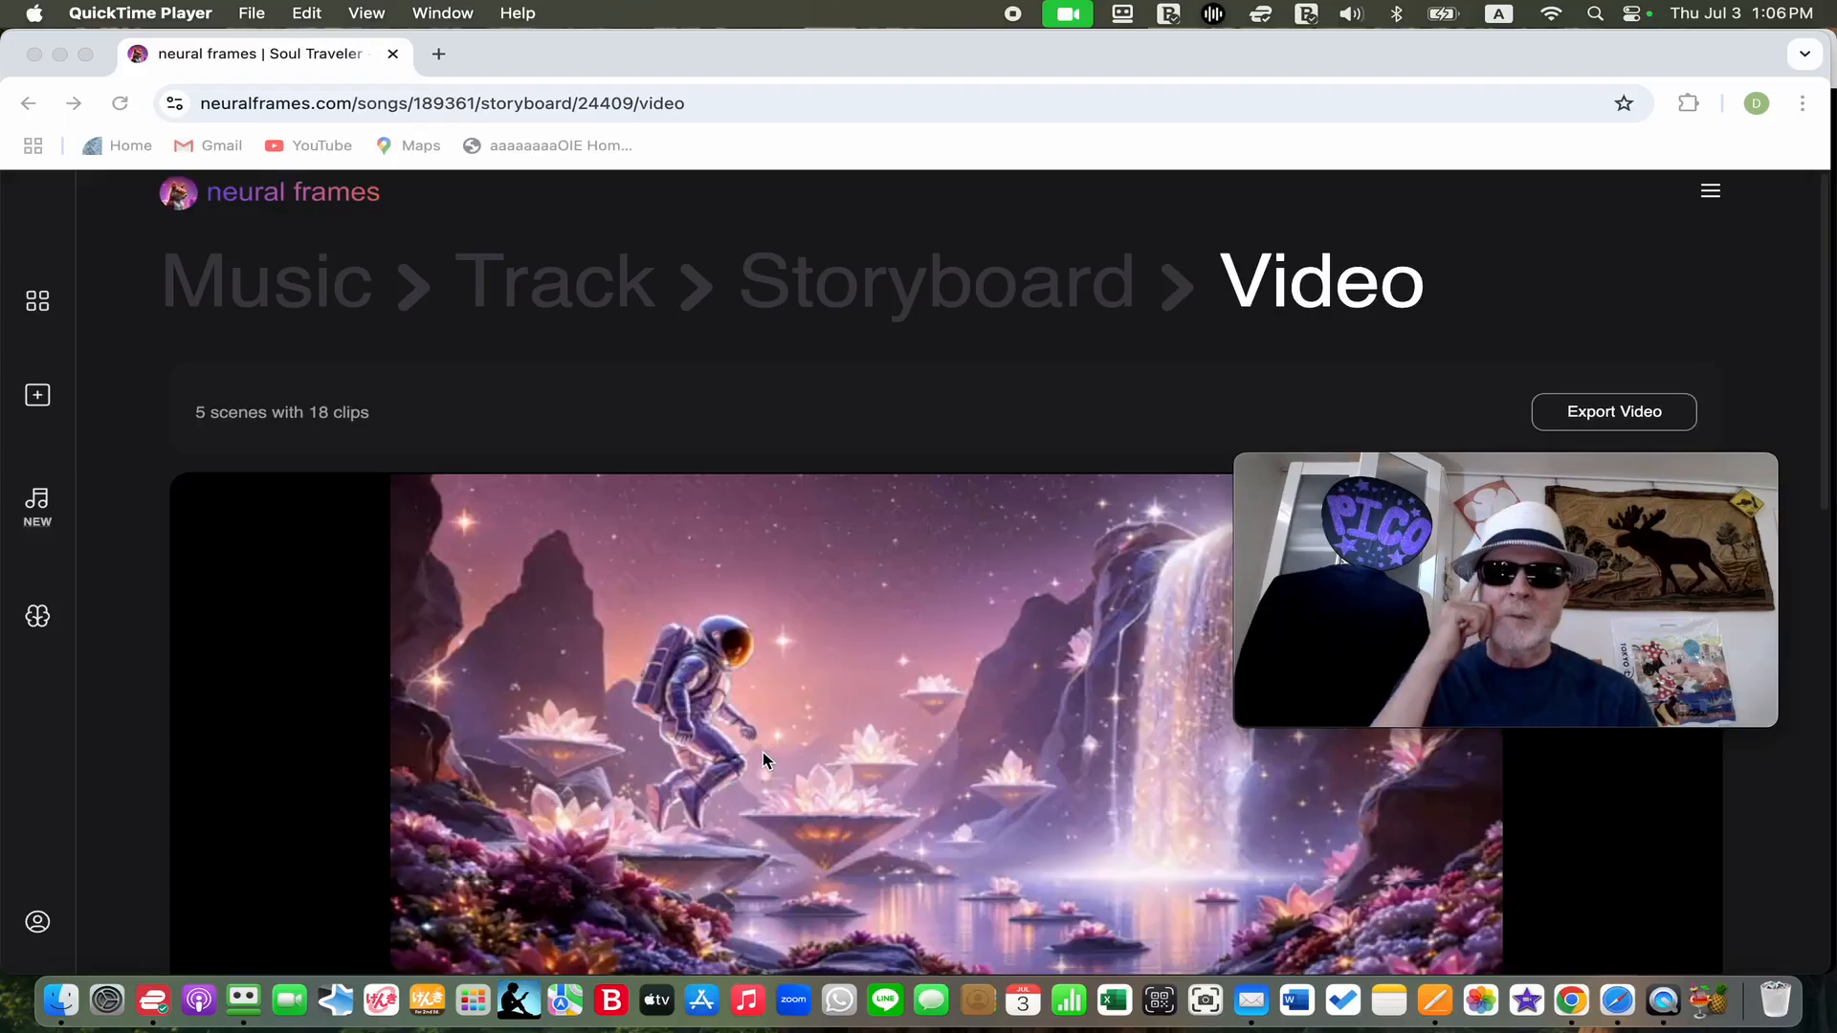
{"action": "left_click", "coordinate": [1621, 409]}
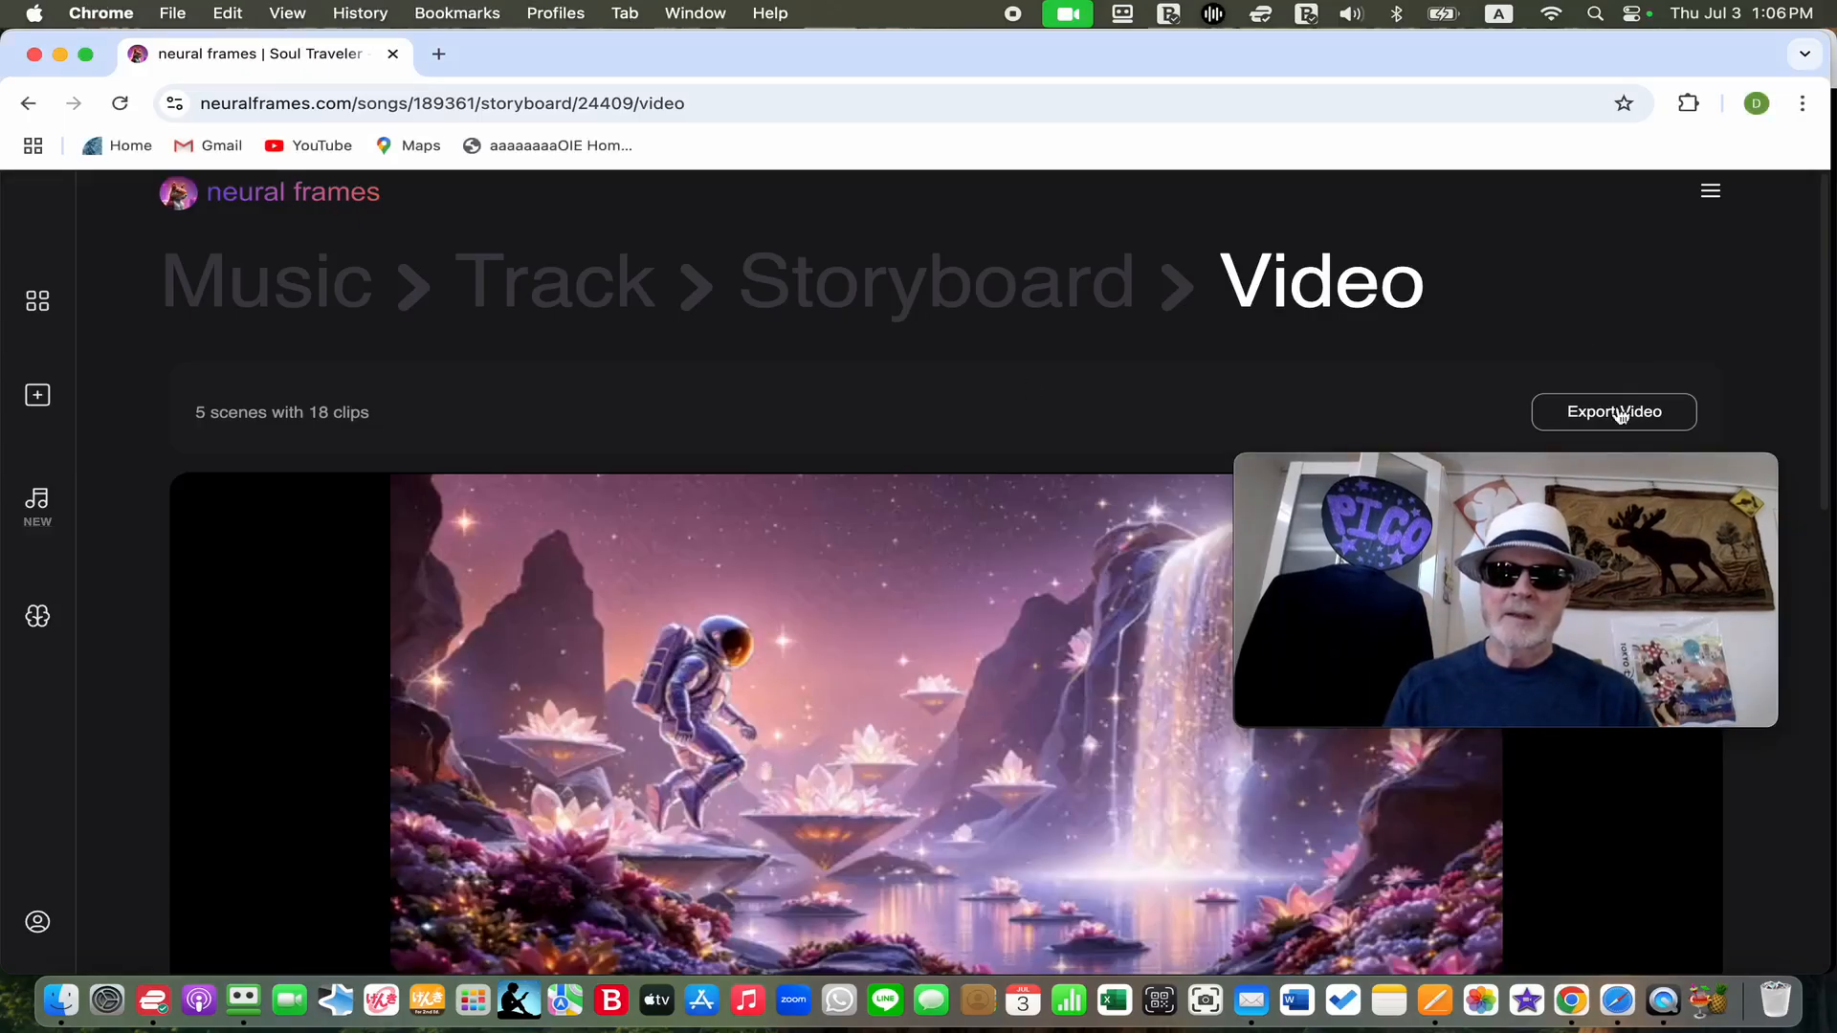
{"action": "left_click", "coordinate": [1613, 413]}
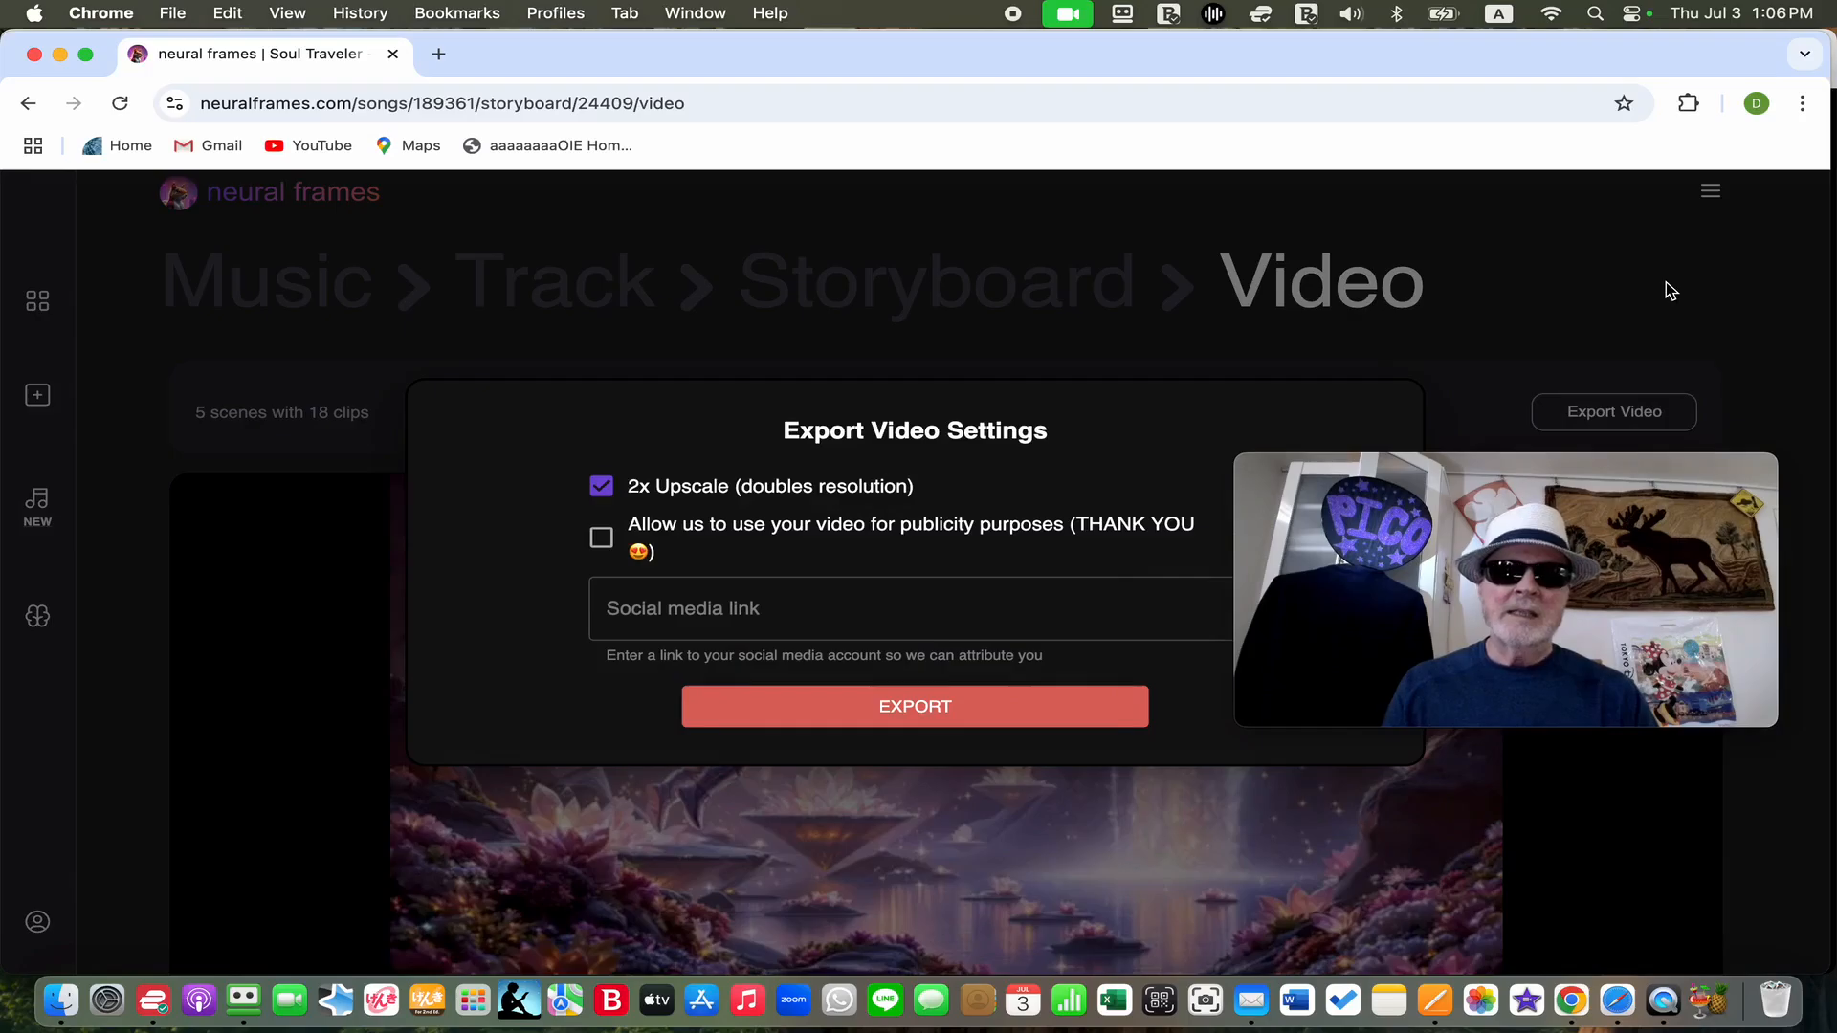
{"action": "left_click_drag", "start_coordinate": [1509, 474], "coordinate": [1546, 500]}
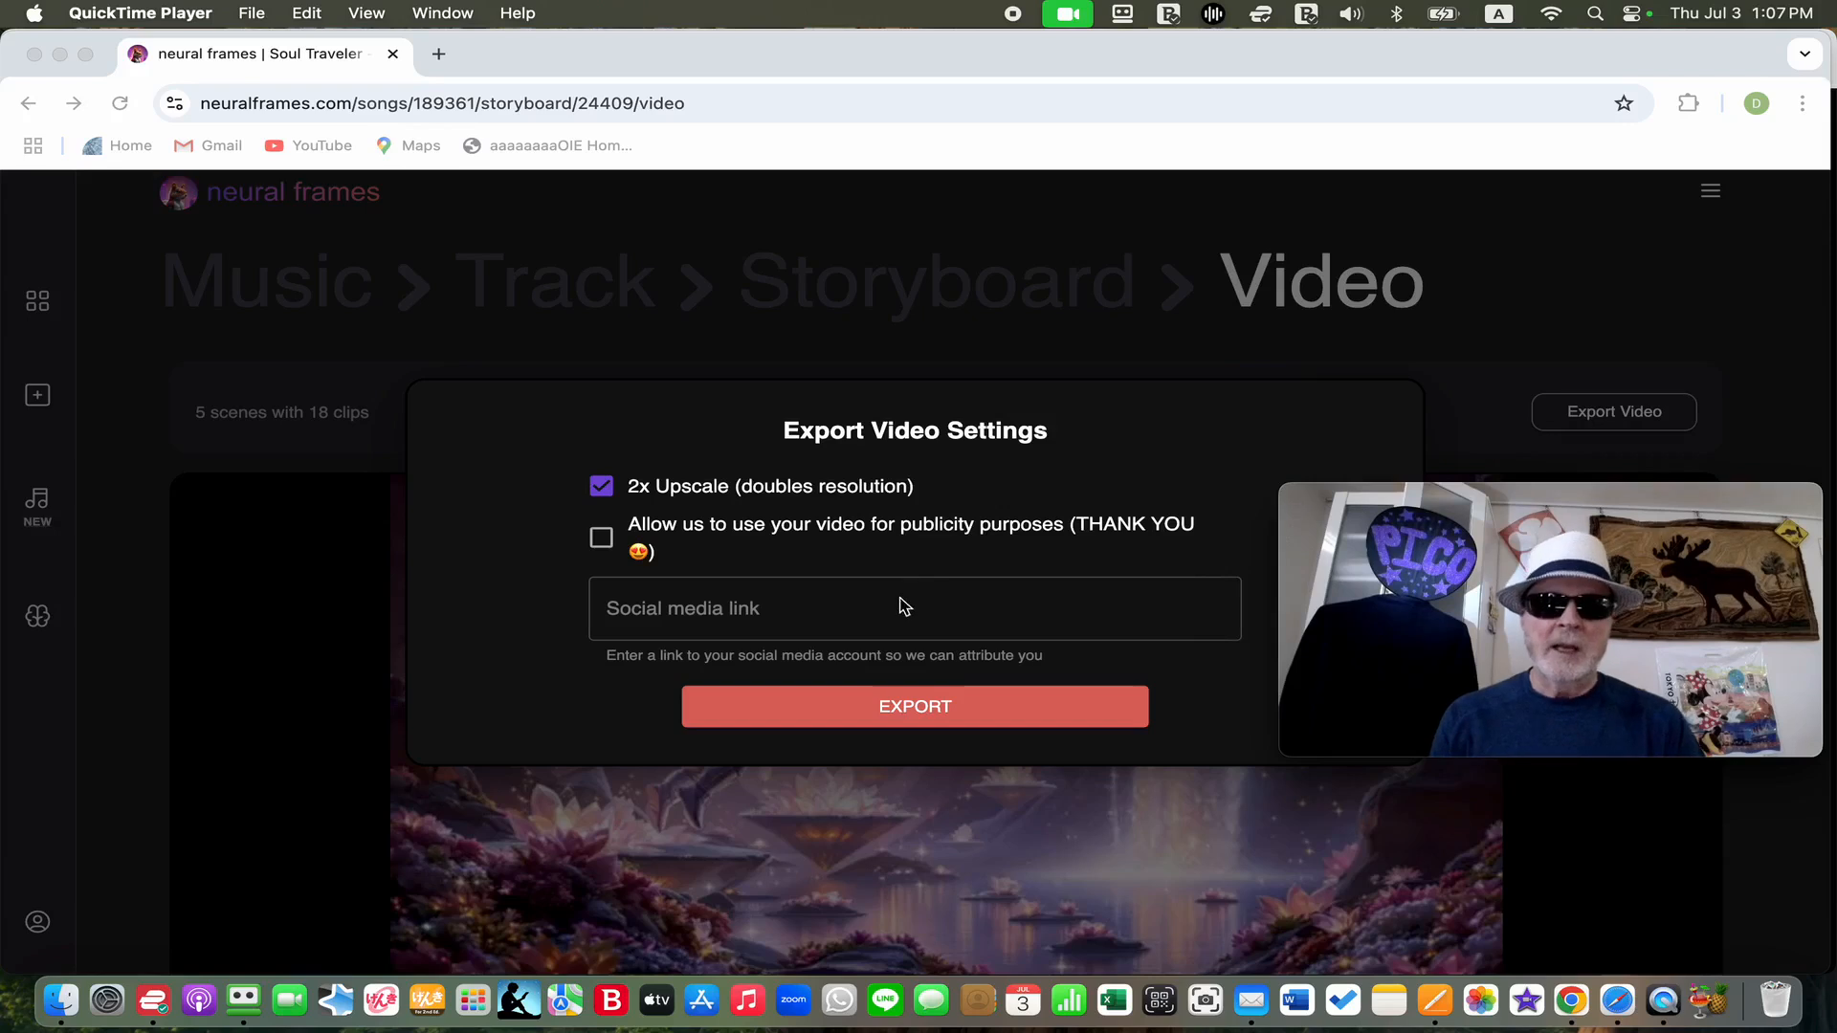
{"action": "left_click", "coordinate": [906, 716]}
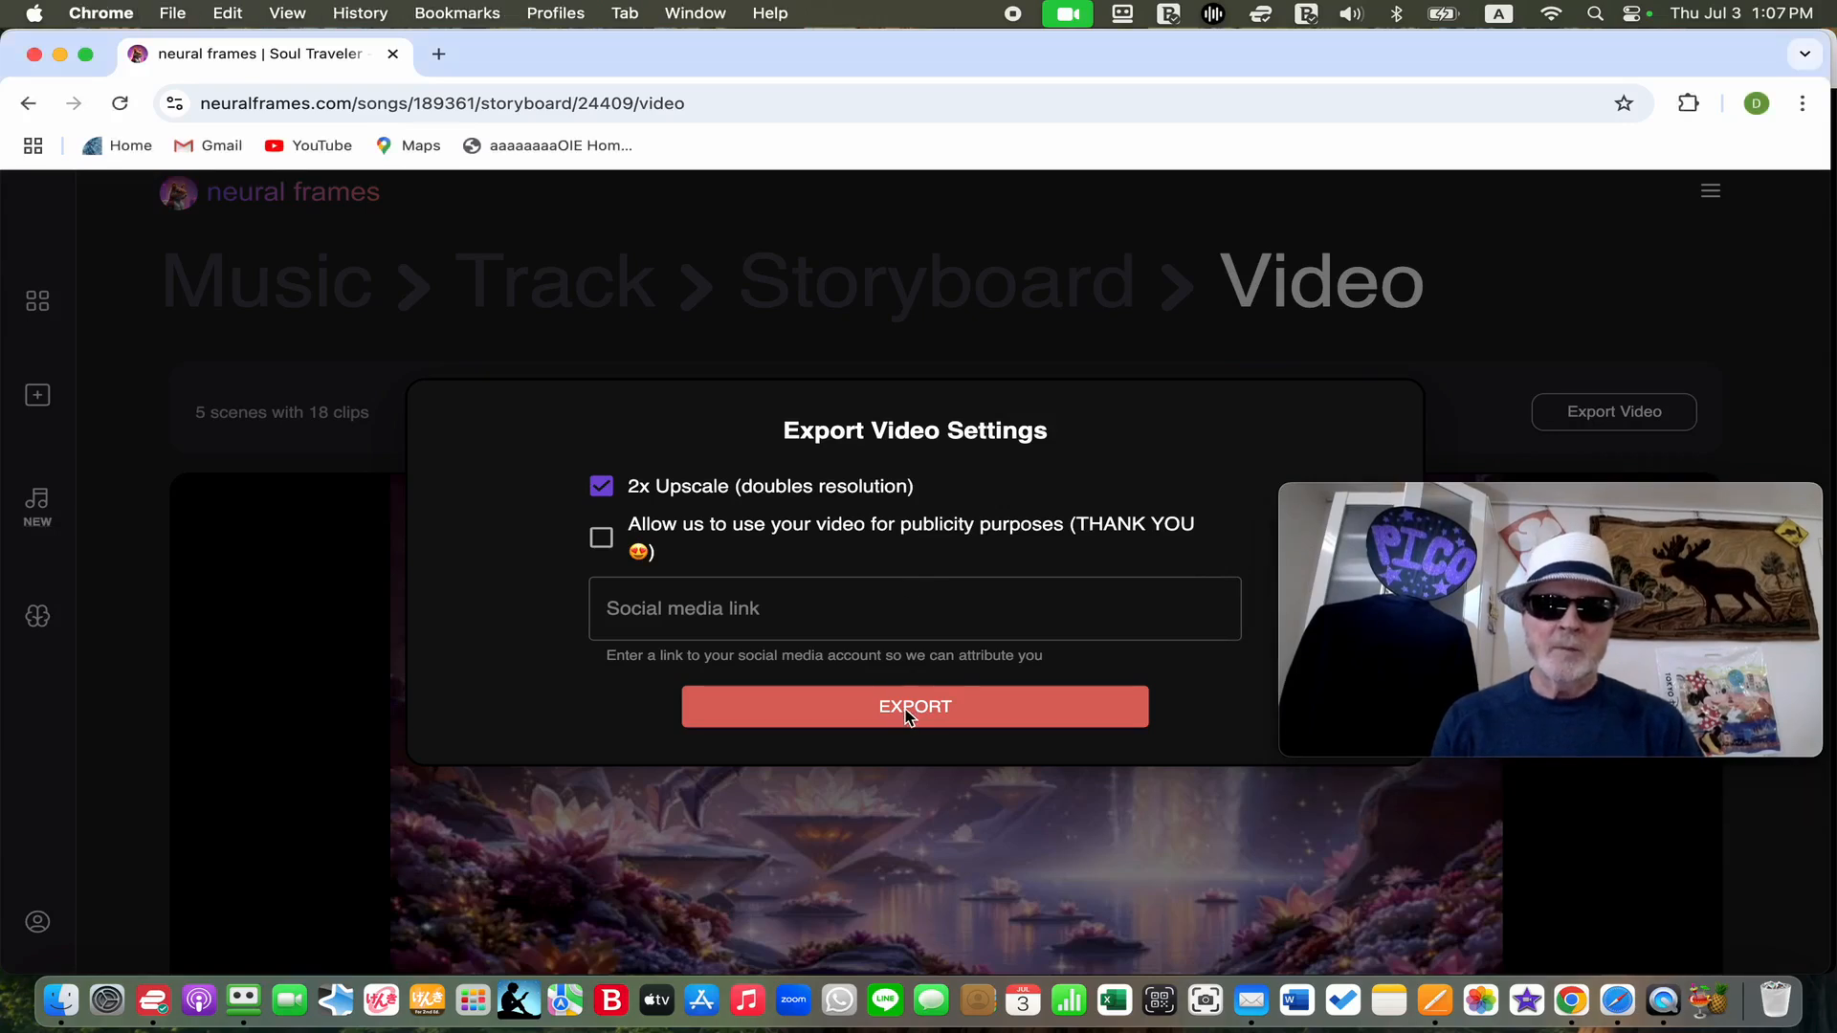
{"action": "left_click", "coordinate": [906, 716]}
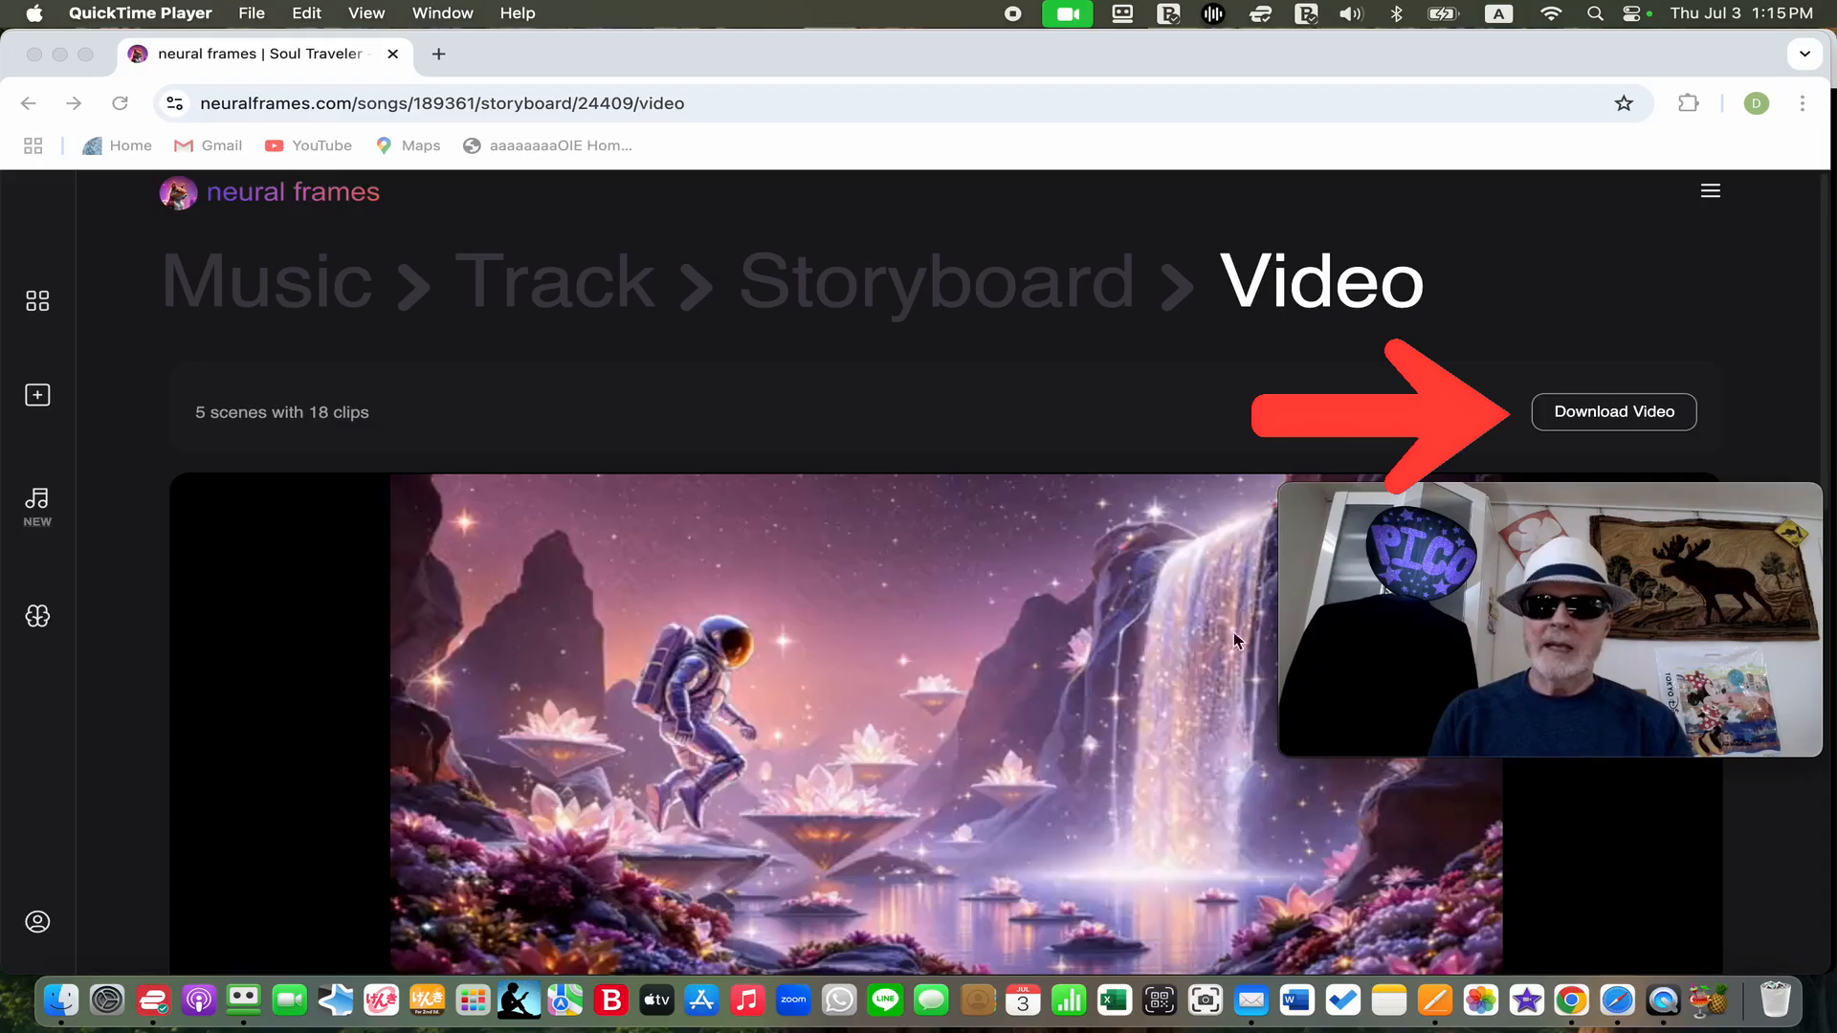
Open the exported video through its download option and lower the playback volume
{"action": "left_click", "coordinate": [1592, 418]}
{"action": "left_click", "coordinate": [1592, 416]}
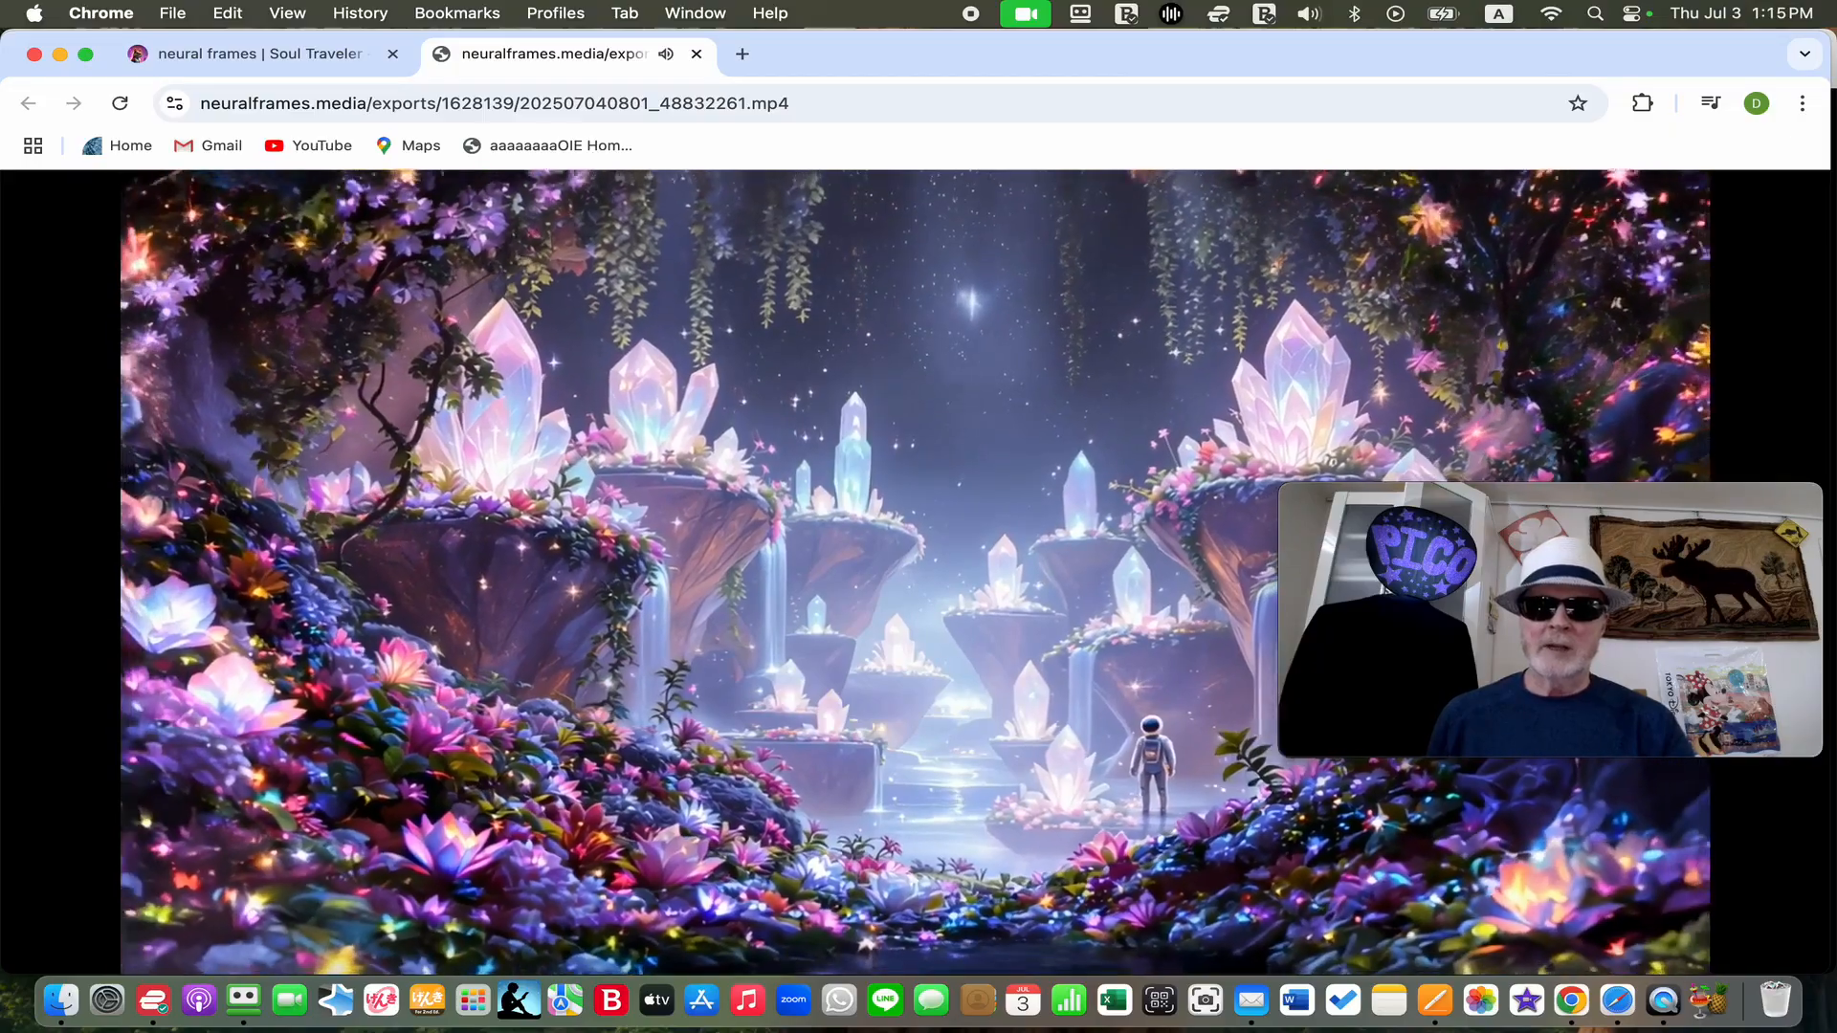
{"action": "key", "text": "XF86AudioLowerVolume"}
{"action": "key", "text": "XF86AudioLowerVolume"}
{"action": "key", "text": "XF86AudioLowerVolume"}
{"action": "key", "text": "XF86AudioLowerVolume"}
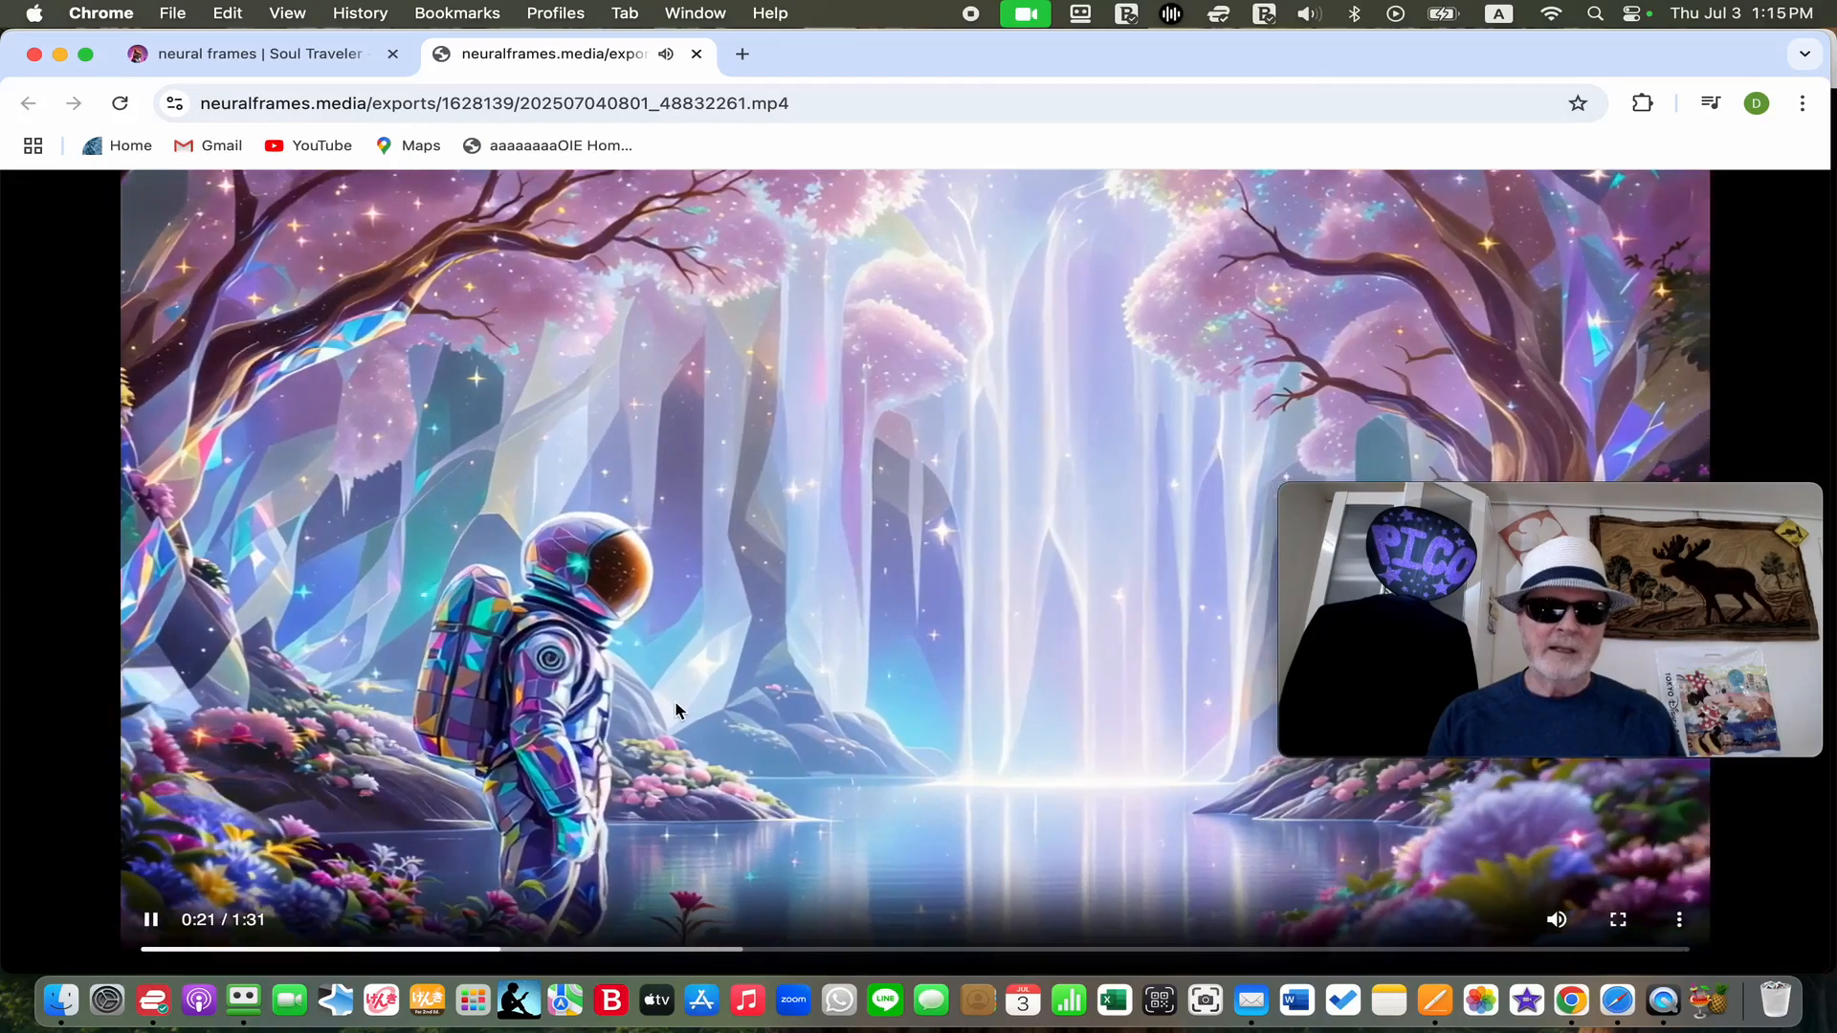
Save the playing video as Soul Traveler 2 in the Soul Traveler MP3 folder
{"action": "right_click", "coordinate": [679, 702]}
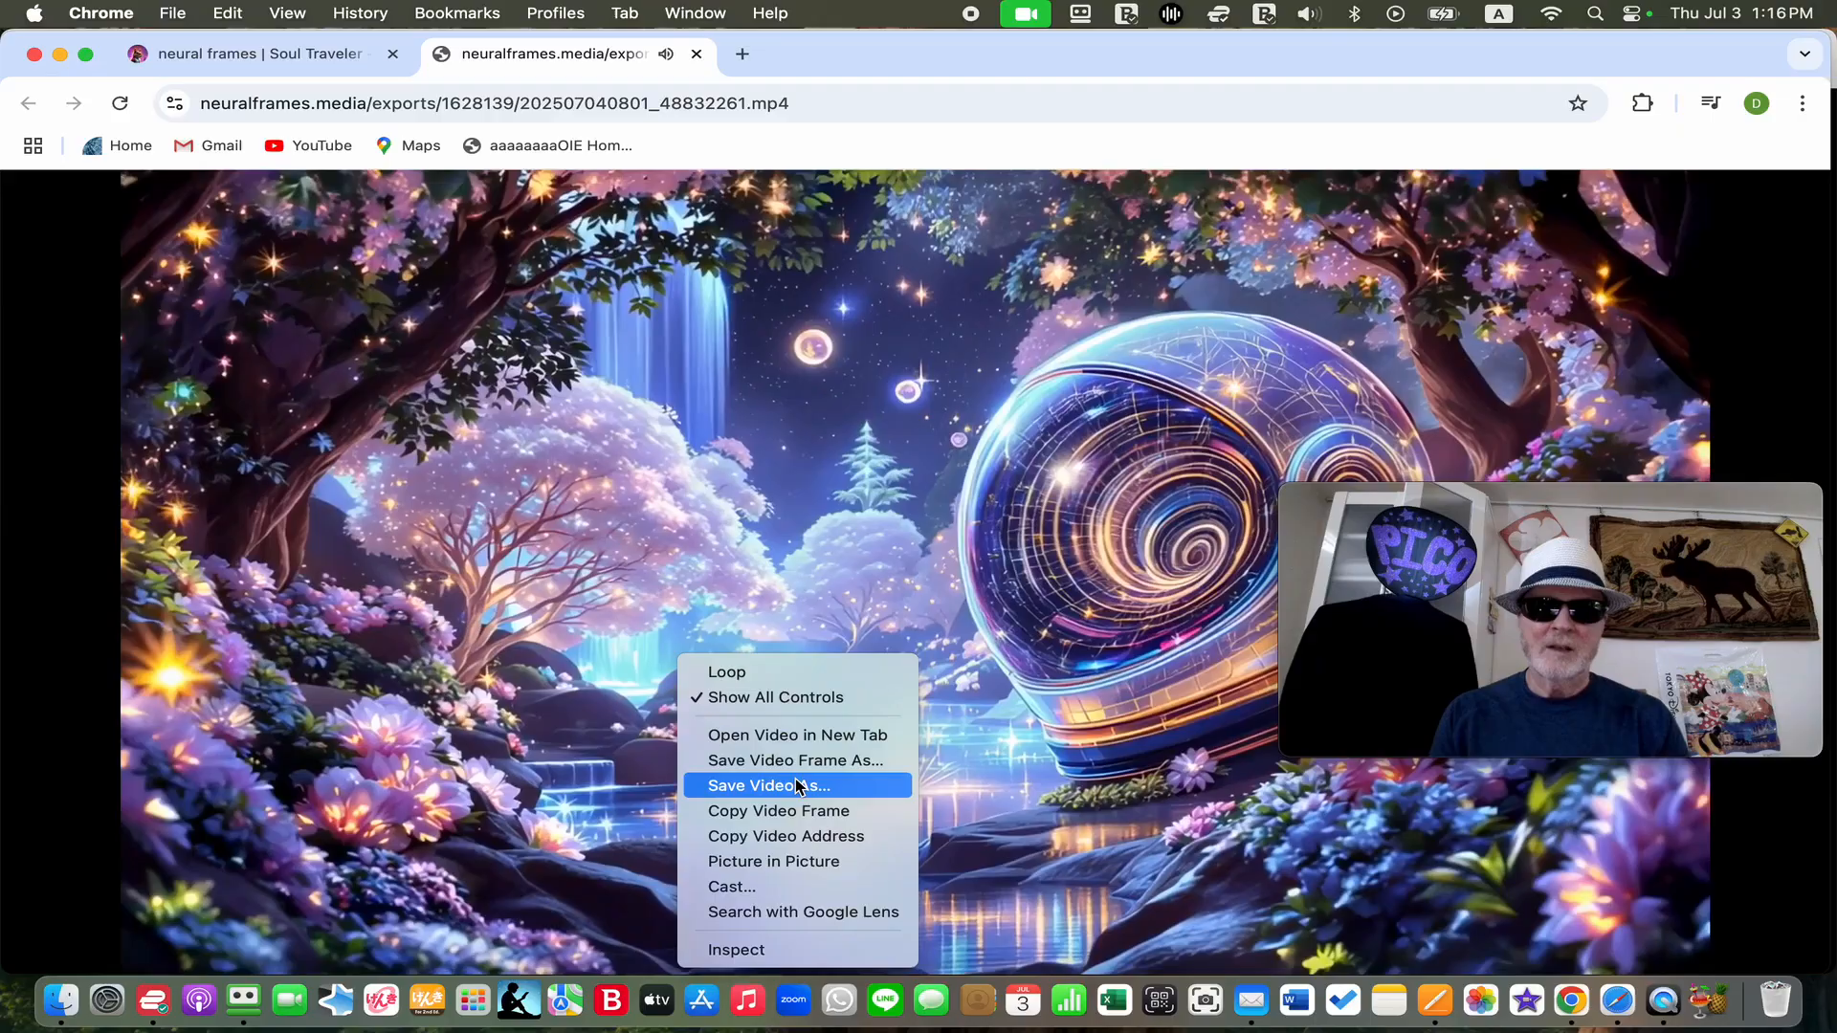
{"action": "left_click", "coordinate": [797, 785]}
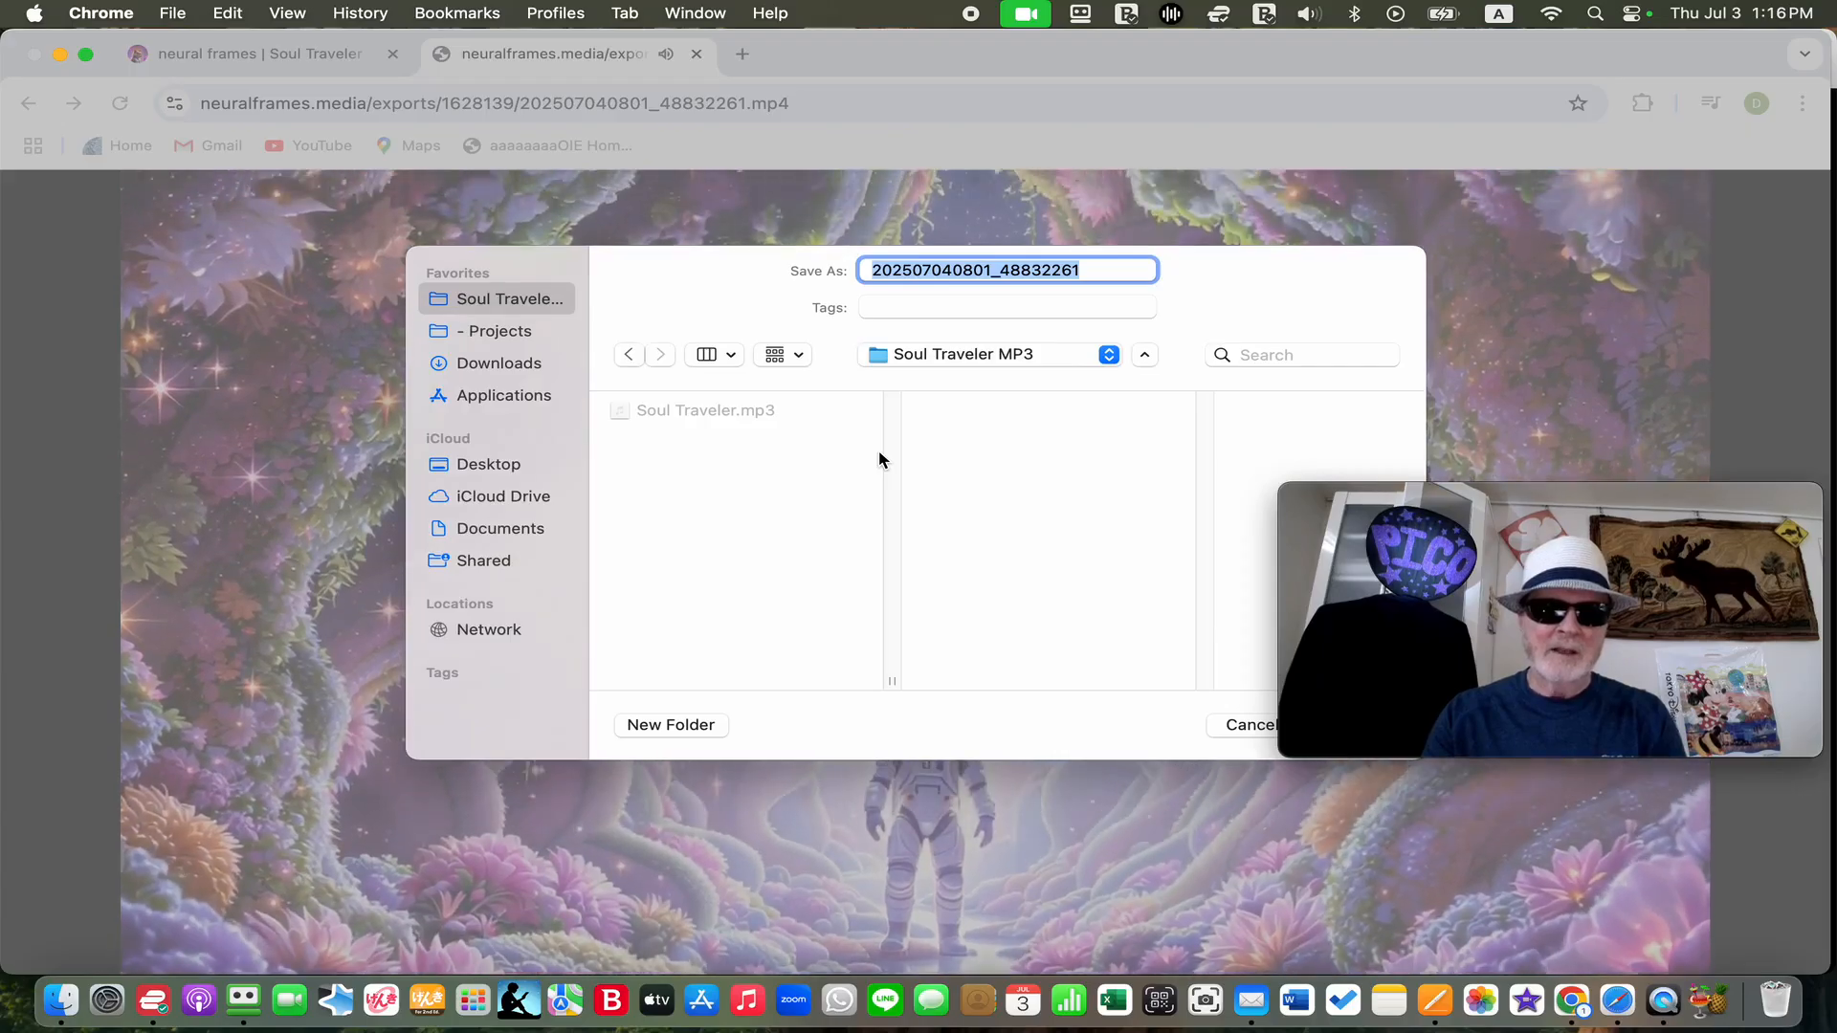
{"action": "type", "text": "Soul Travel"}
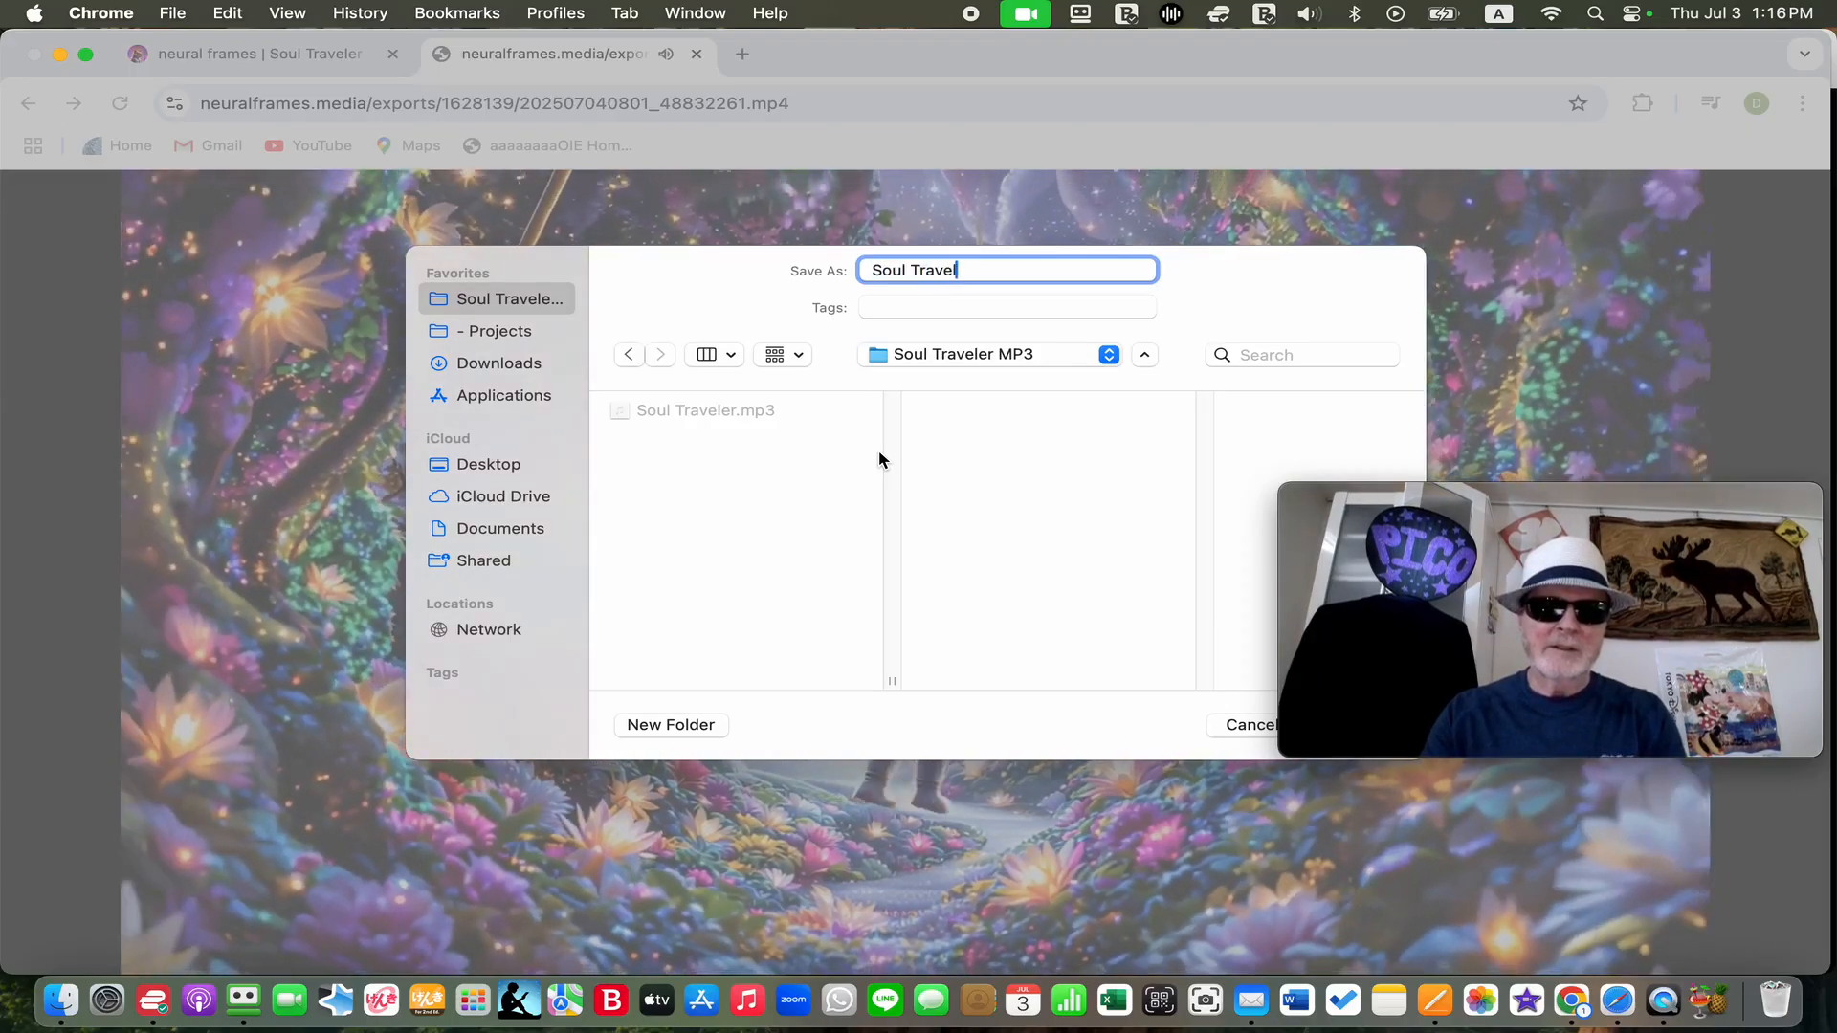
{"action": "type", "text": "er 2"}
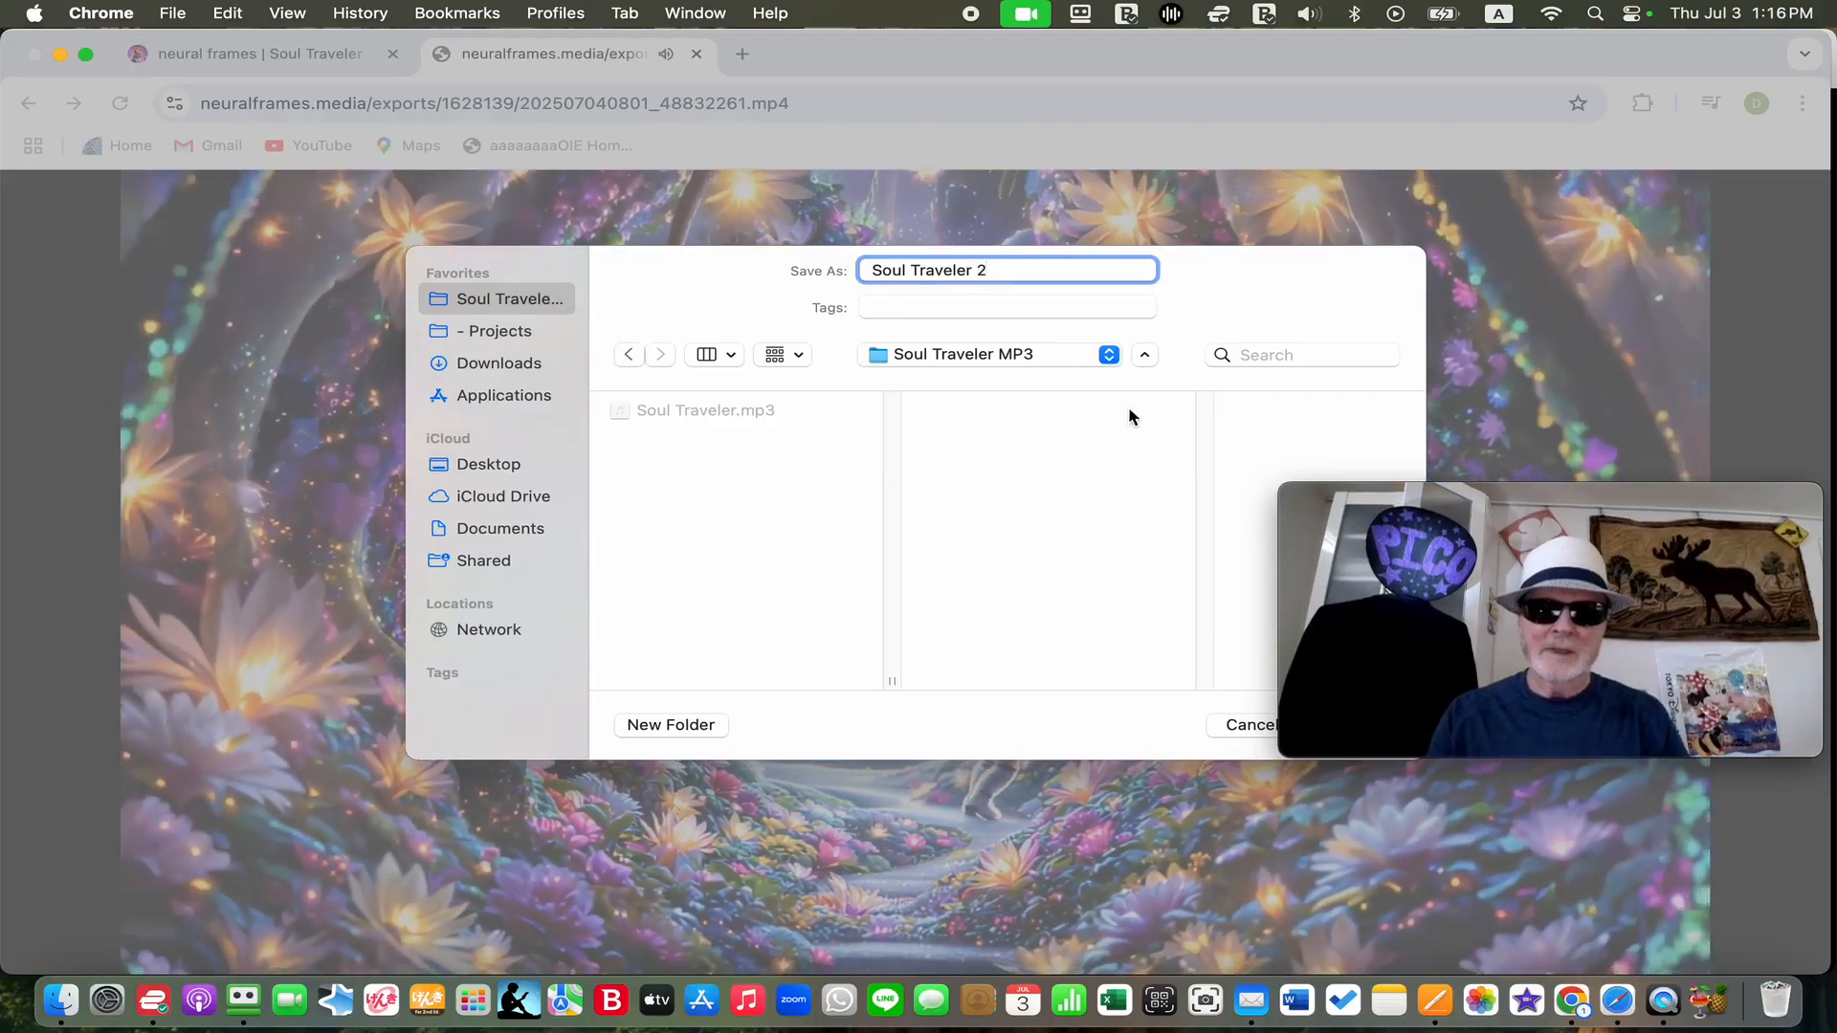
{"action": "left_click_drag", "start_coordinate": [1367, 512], "coordinate": [1332, 278]}
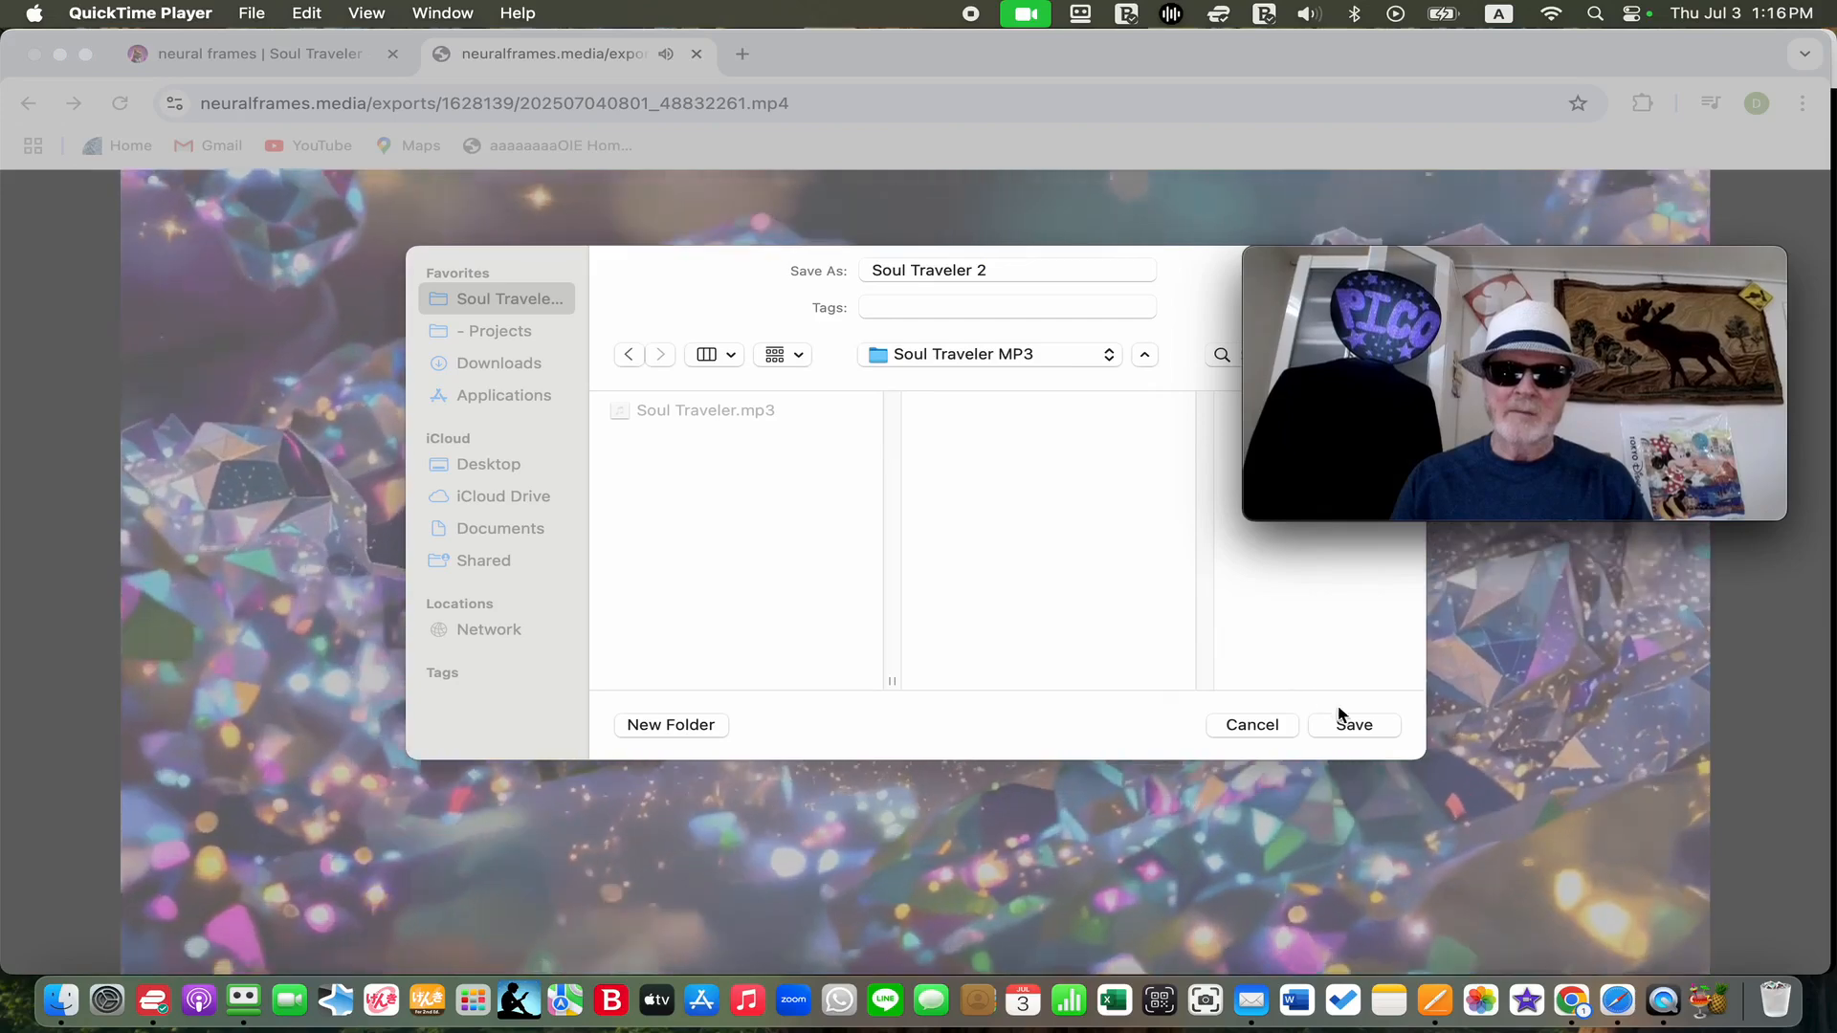
{"action": "left_click", "coordinate": [1349, 724]}
{"action": "left_click", "coordinate": [1354, 725]}
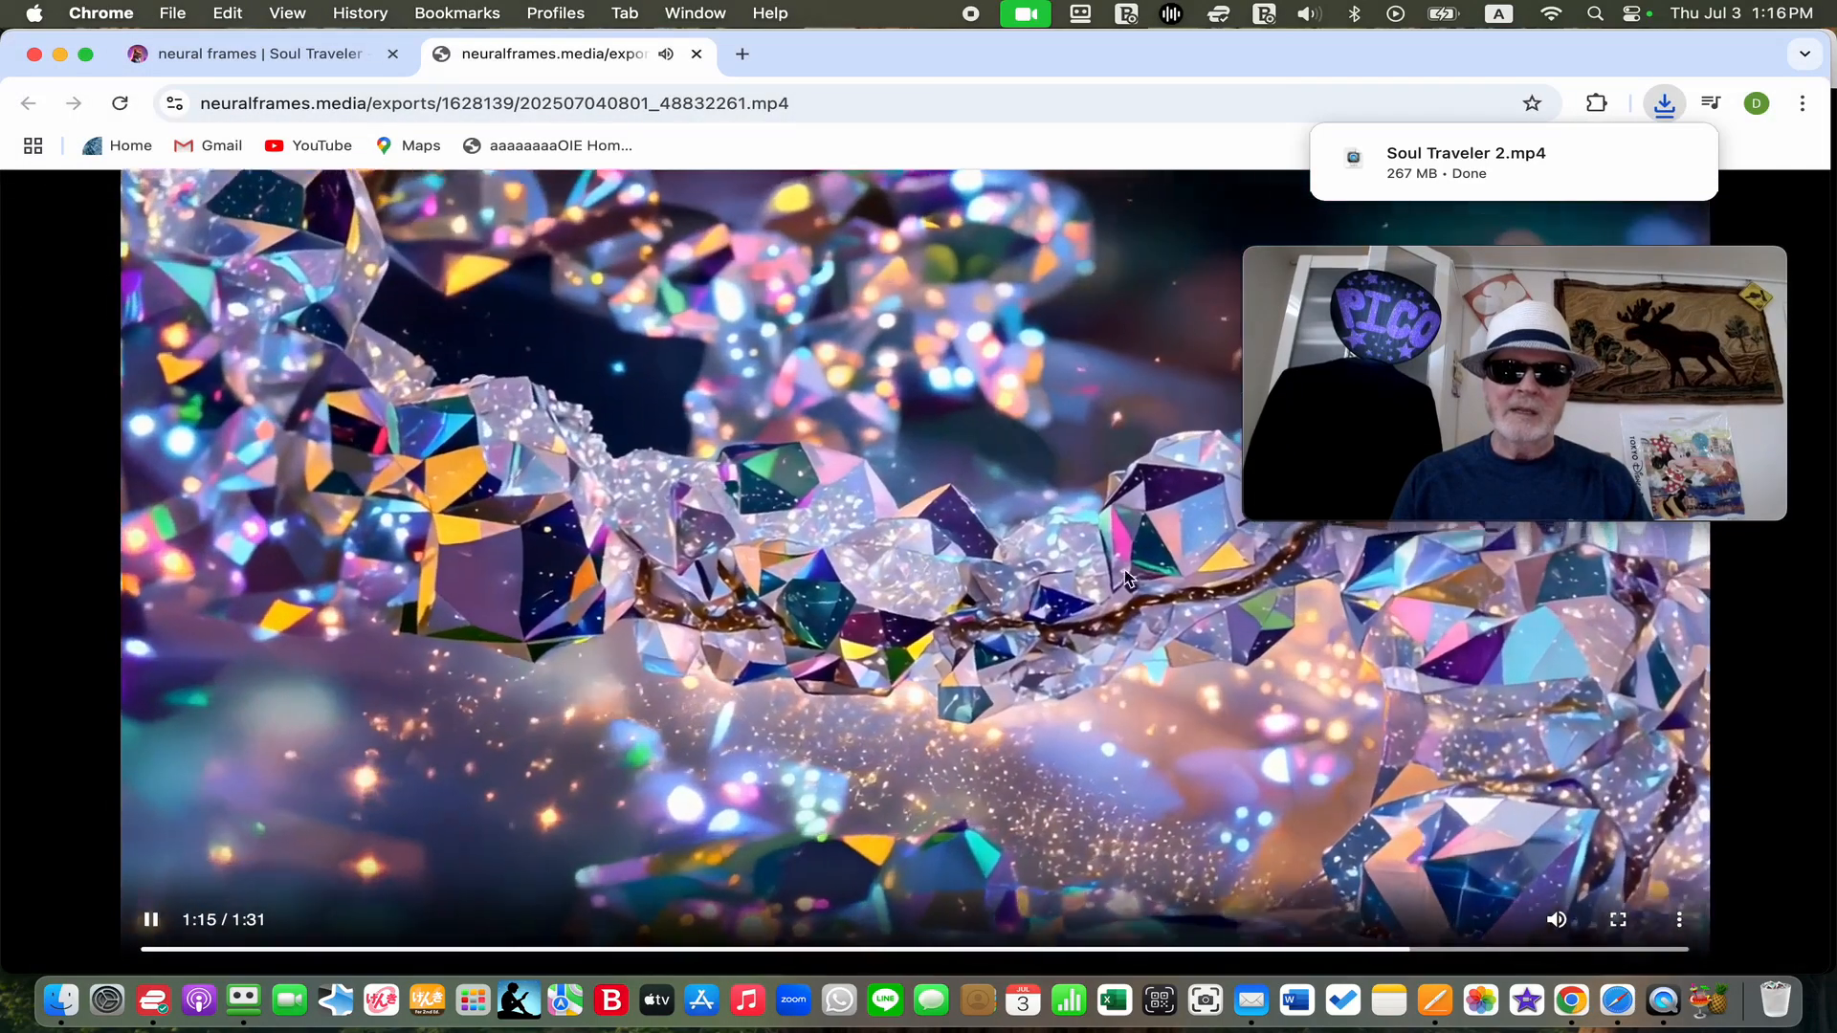